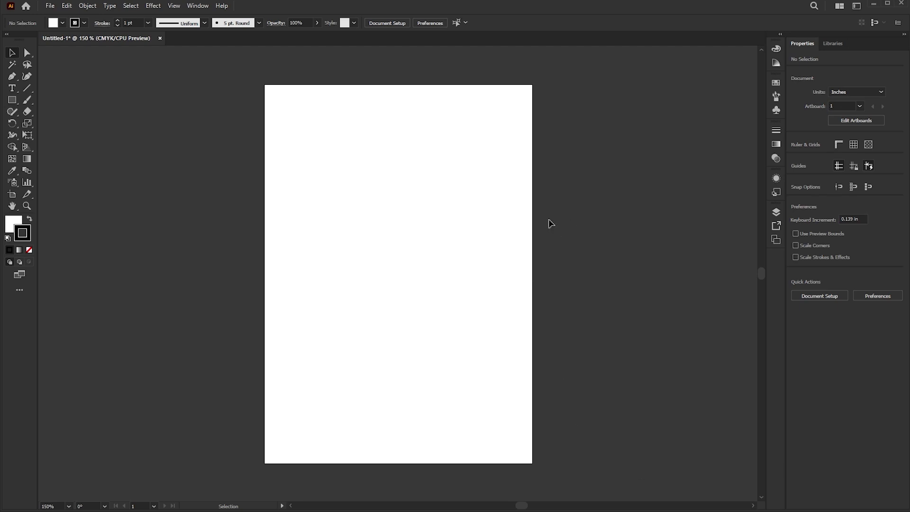
Draw a rectangle about 4.77 × 5.21 in on the upper part of the artboard.
{"action": "left_click_drag", "start_coordinate": [14, 103], "coordinate": [56, 103]}
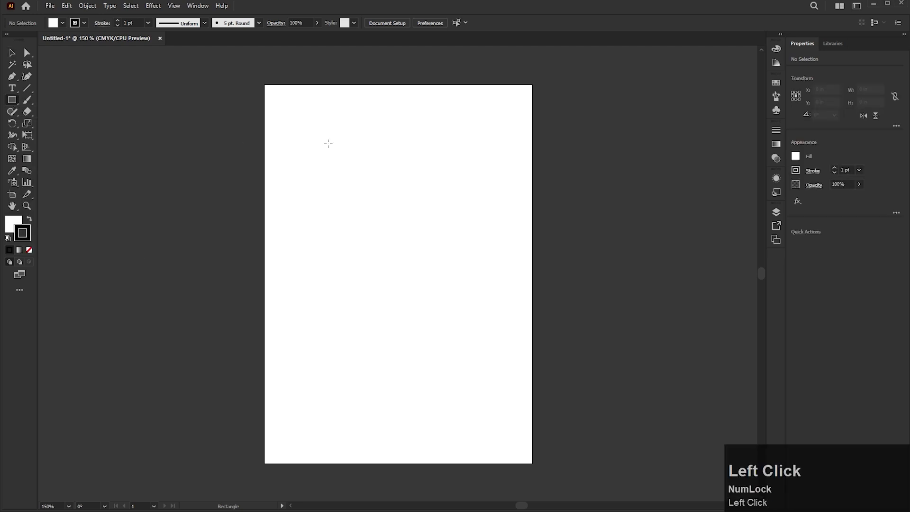
{"action": "left_click_drag", "start_coordinate": [320, 125], "coordinate": [475, 294]}
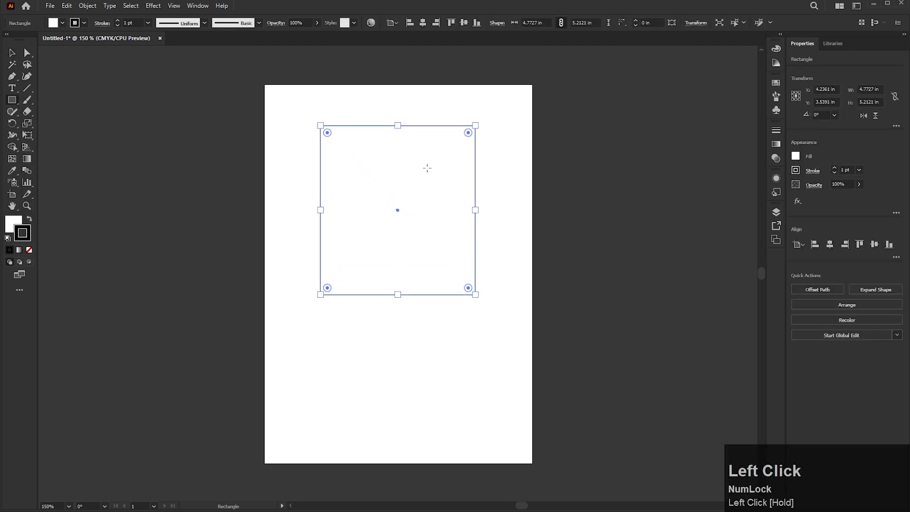
{"action": "scroll", "coordinate": [427, 169], "scroll_direction": "up", "scroll_amount": 3}
{"action": "key", "text": "space"}
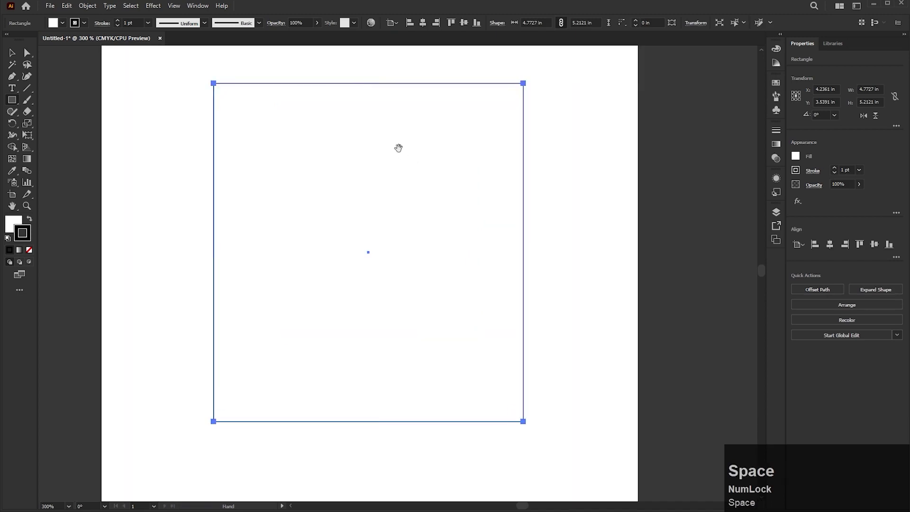
{"action": "left_click_drag", "start_coordinate": [398, 149], "coordinate": [408, 171]}
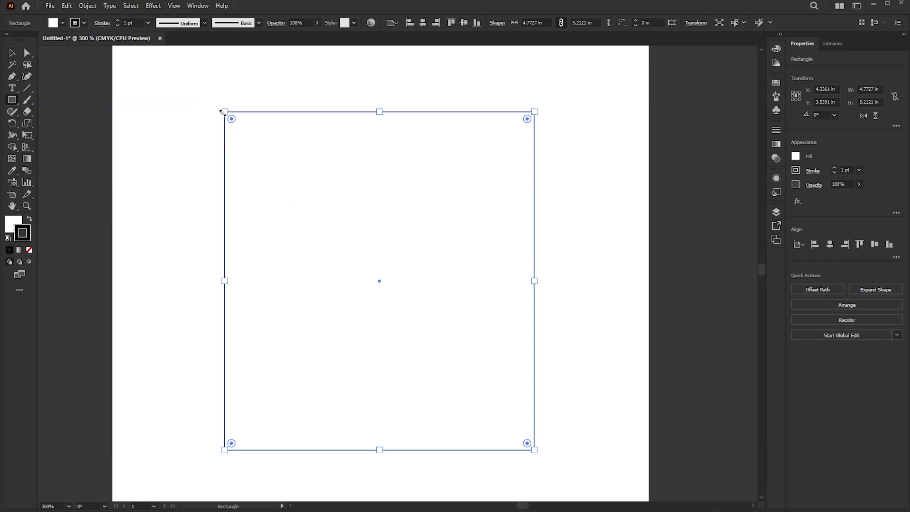
Shorten the rectangle from its bottom edge to about 3.61 in high, keeping its width.
{"action": "left_click", "coordinate": [13, 54]}
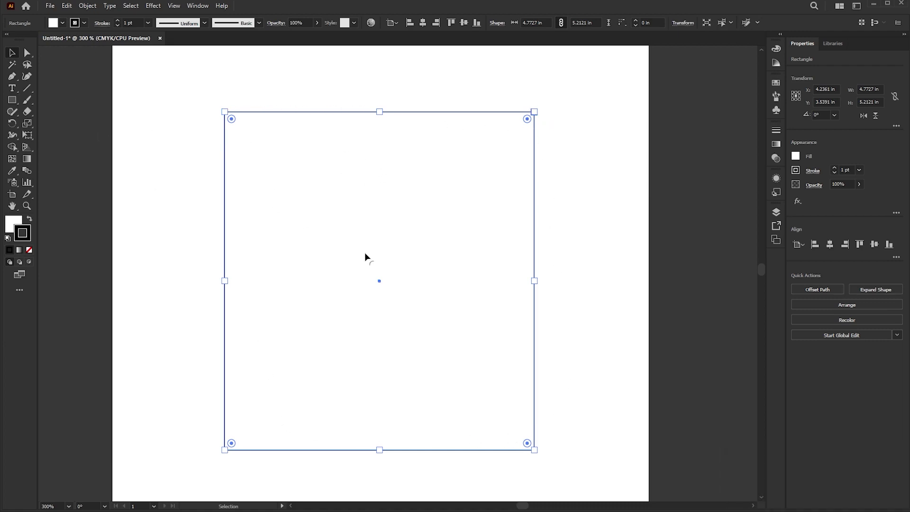
{"action": "left_click_drag", "start_coordinate": [379, 449], "coordinate": [379, 346]}
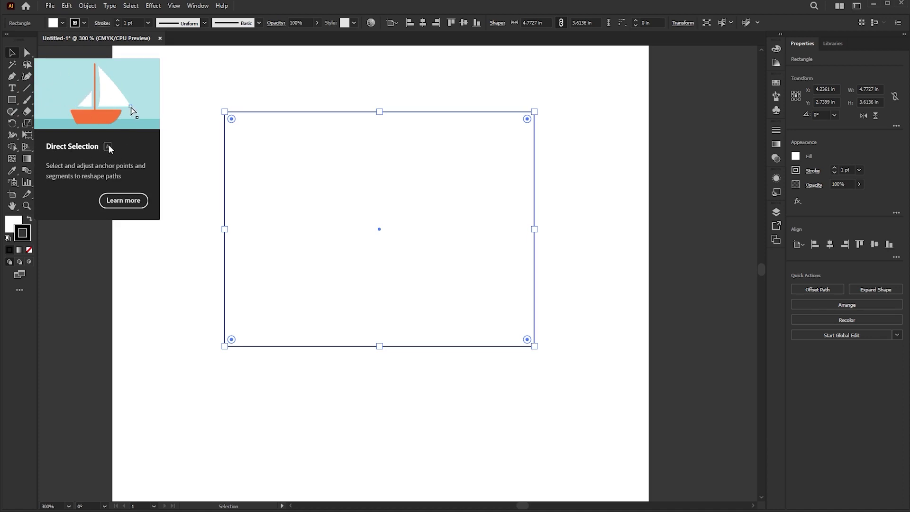
{"action": "left_click", "coordinate": [27, 53]}
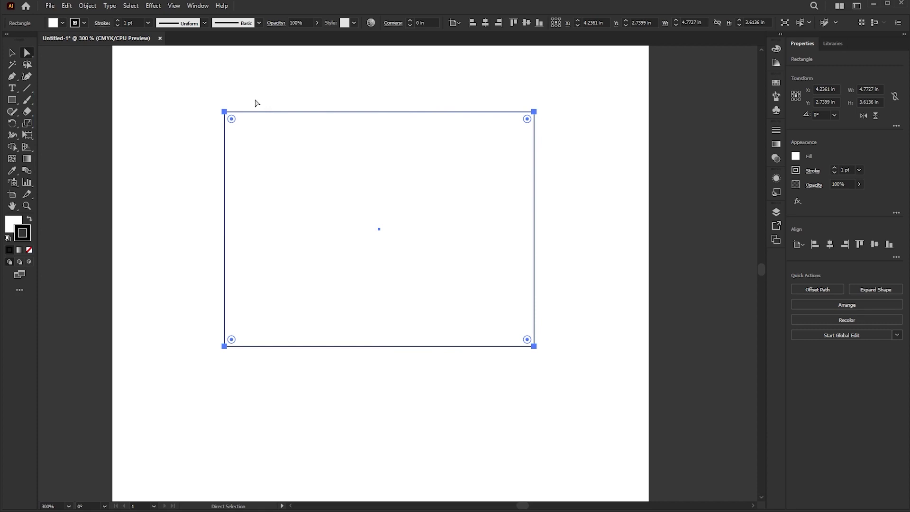
Try rounding all four rectangle corners together to a radius of about 0.31 in, and undo the rounding.
{"action": "left_click", "coordinate": [12, 53]}
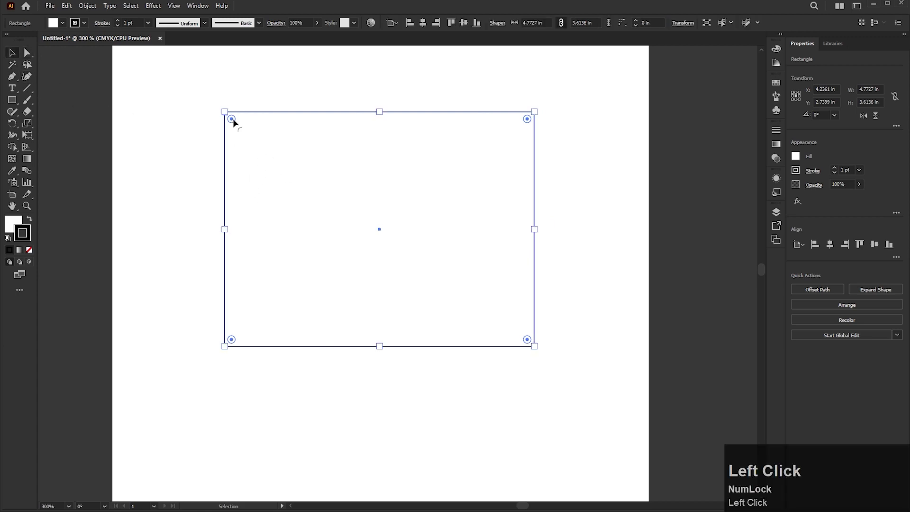
{"action": "mouse_move", "coordinate": [233, 118]}
{"action": "left_mouse_down"}
{"action": "mouse_move", "coordinate": [283, 190]}
{"action": "mouse_move", "coordinate": [244, 132]}
{"action": "left_mouse_up"}
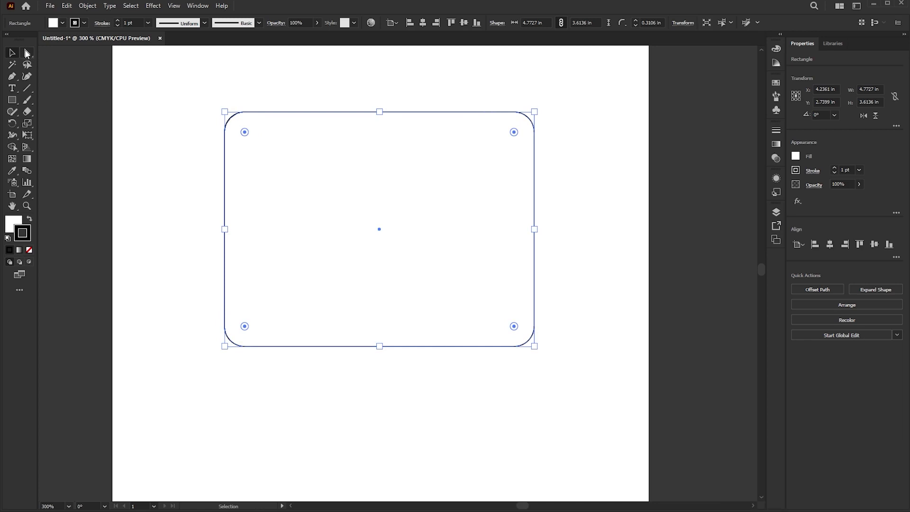
{"action": "key", "text": "ctrl+z"}
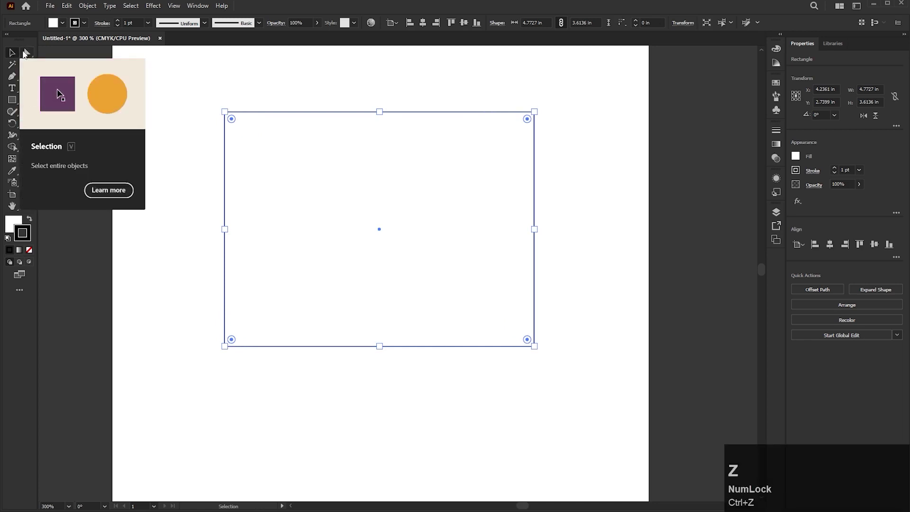
Directly select only the rectangle's top-left anchor point and round that corner to a radius of about 0.71 in.
{"action": "left_click", "coordinate": [28, 52]}
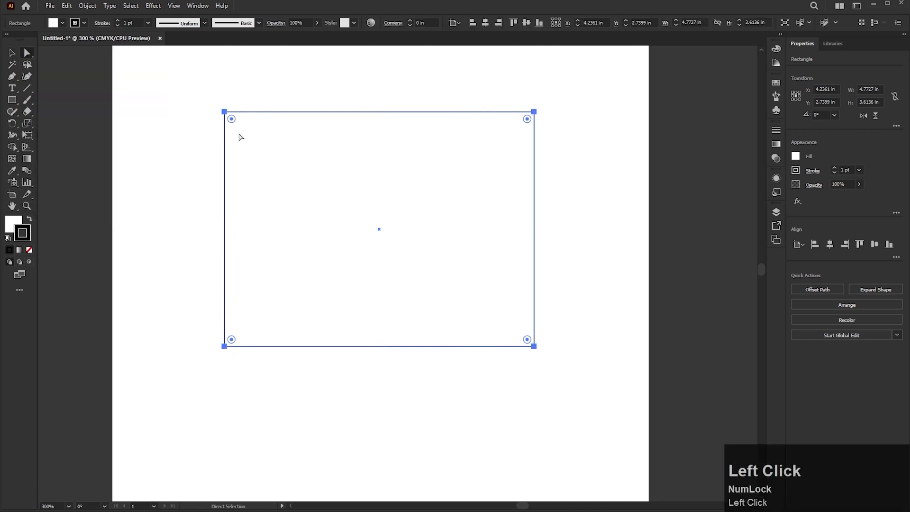
{"action": "mouse_move", "coordinate": [231, 119]}
{"action": "left_mouse_down"}
{"action": "mouse_move", "coordinate": [272, 179]}
{"action": "mouse_move", "coordinate": [227, 114]}
{"action": "left_mouse_up"}
{"action": "left_click_drag", "start_coordinate": [171, 71], "coordinate": [573, 197]}
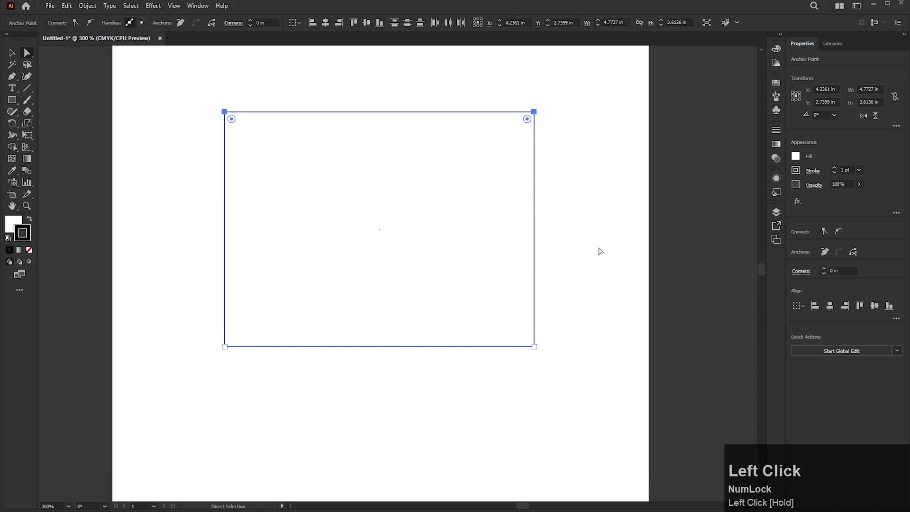
{"action": "left_click_drag", "start_coordinate": [619, 262], "coordinate": [198, 399]}
{"action": "left_click_drag", "start_coordinate": [201, 79], "coordinate": [322, 222]}
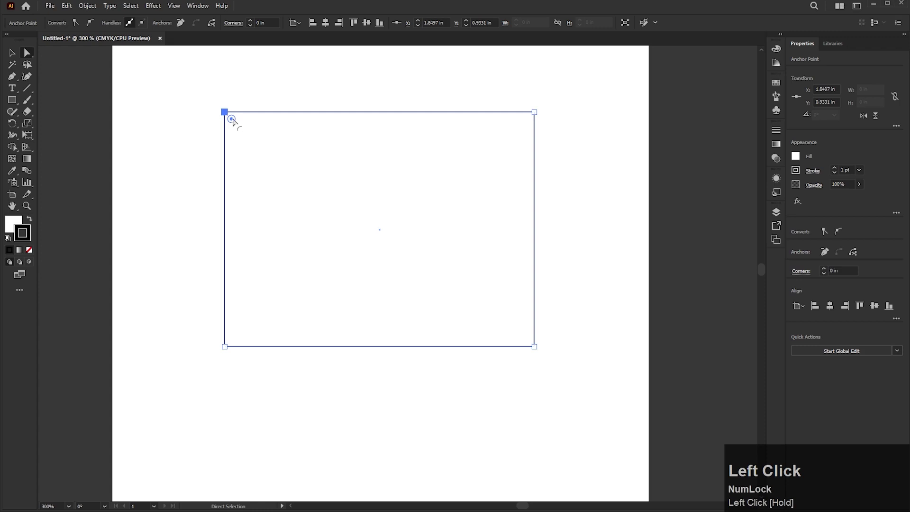
{"action": "left_click_drag", "start_coordinate": [233, 119], "coordinate": [270, 157]}
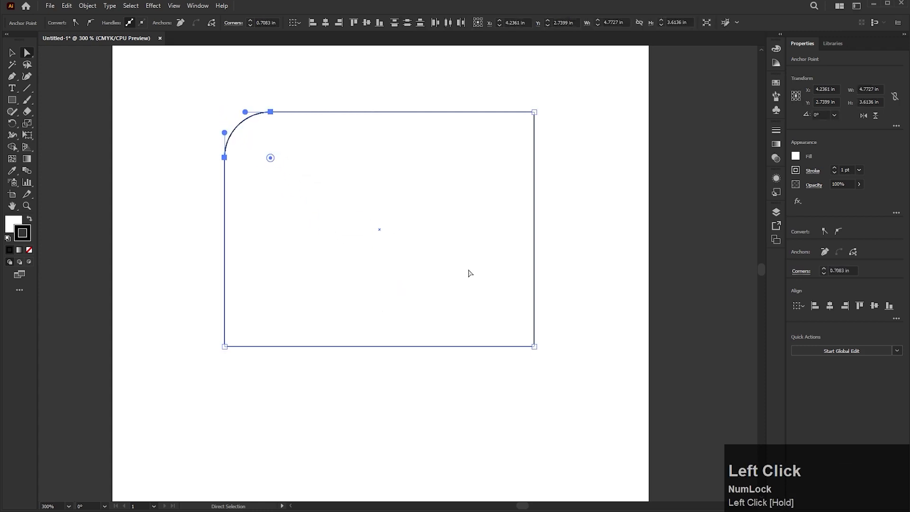
Fully round both right-hand corners together, at about 1.81 in radius, so the right side forms a semicircle.
{"action": "left_click_drag", "start_coordinate": [595, 88], "coordinate": [447, 394]}
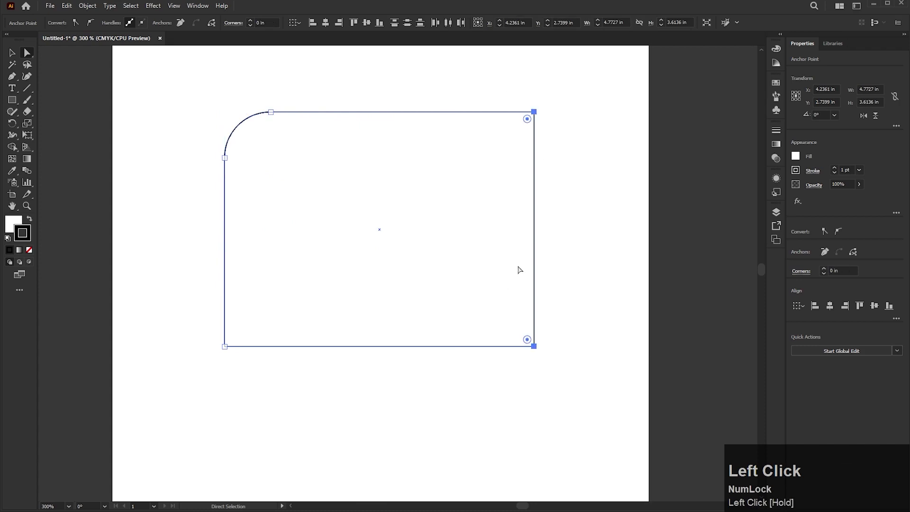
{"action": "left_click_drag", "start_coordinate": [527, 341], "coordinate": [334, 247]}
Square off the rounded top-left corner and move the left edge inward until the shape is about 3.05 in wide.
{"action": "left_click_drag", "start_coordinate": [190, 74], "coordinate": [337, 233]}
{"action": "left_click_drag", "start_coordinate": [270, 157], "coordinate": [268, 414]}
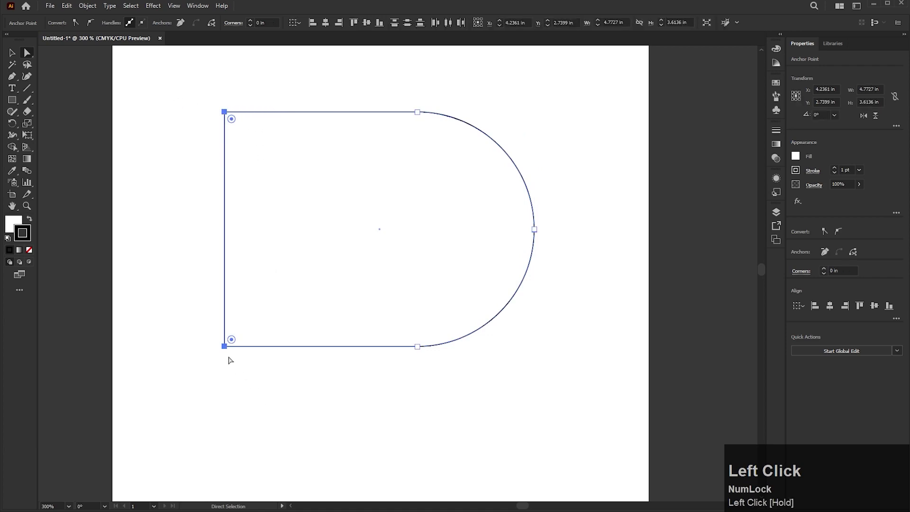
{"action": "left_click_drag", "start_coordinate": [226, 349], "coordinate": [337, 360]}
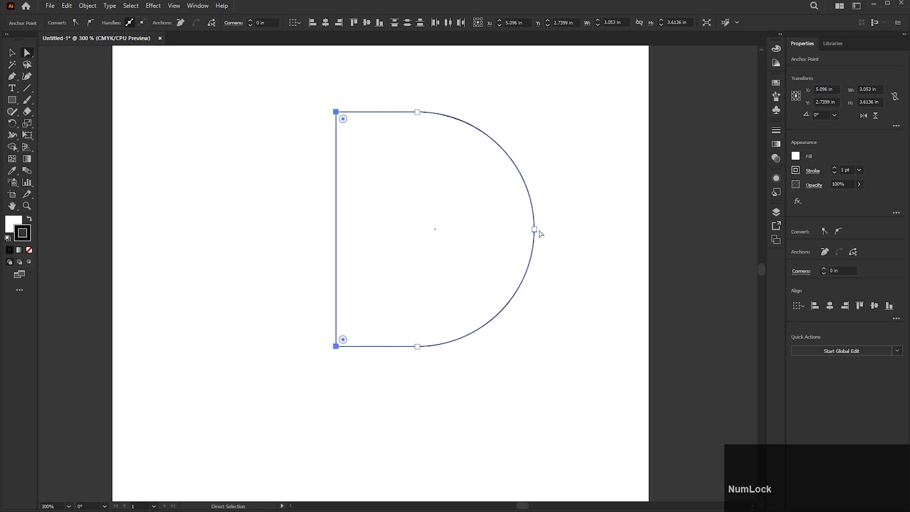
Reshape the semicircular side by moving both direction handles of its rightmost anchor, bending the lower curve inward.
{"action": "left_click_drag", "start_coordinate": [573, 186], "coordinate": [495, 277]}
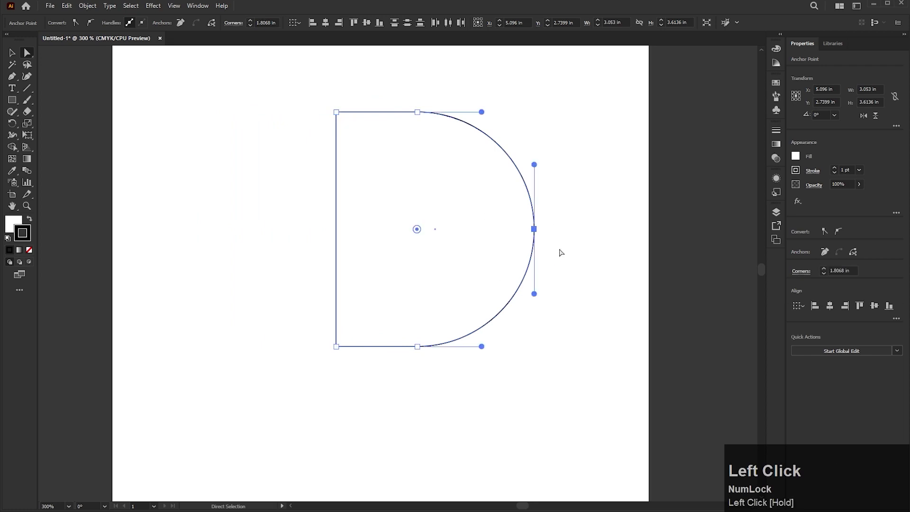
{"action": "left_click_drag", "start_coordinate": [571, 204], "coordinate": [493, 264]}
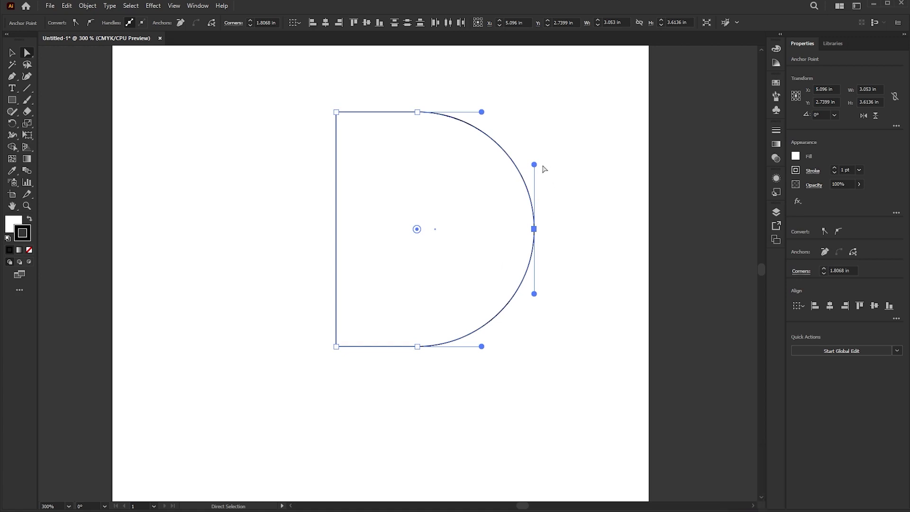
{"action": "left_click_drag", "start_coordinate": [534, 164], "coordinate": [586, 119]}
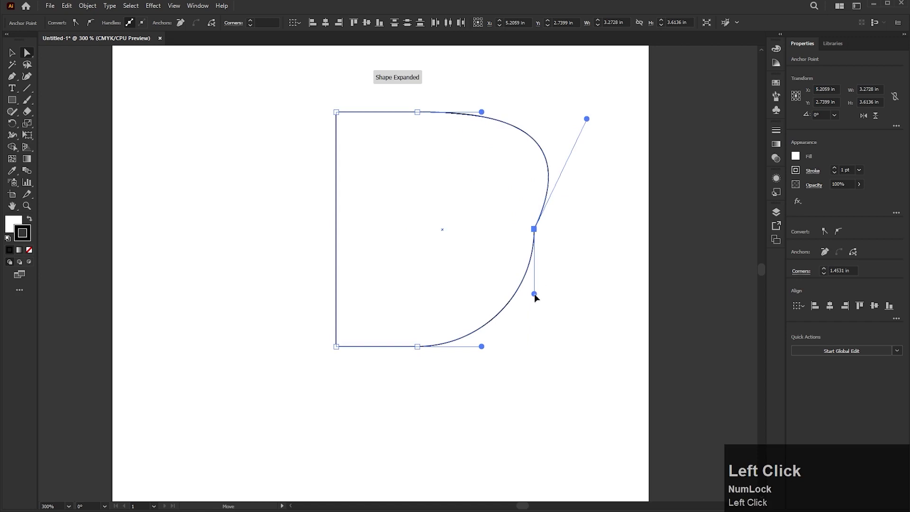
{"action": "left_click_drag", "start_coordinate": [534, 295], "coordinate": [384, 189]}
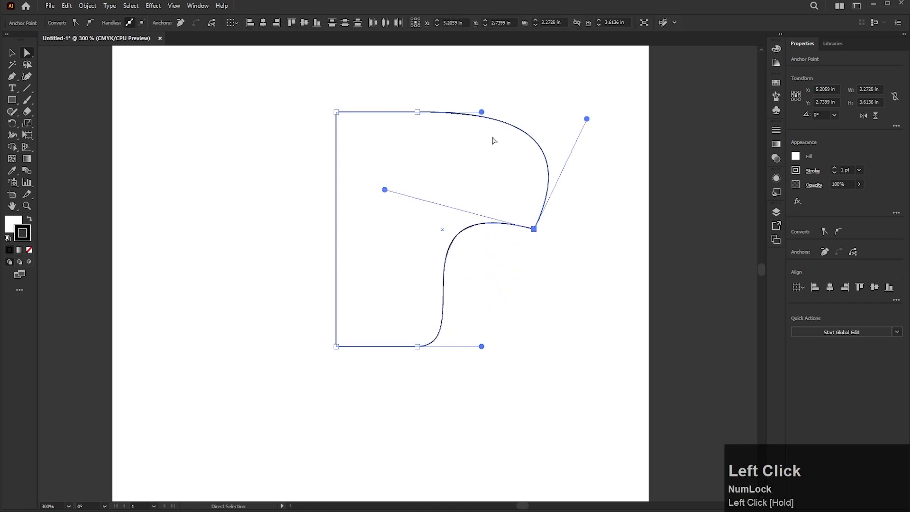
{"action": "left_click_drag", "start_coordinate": [586, 119], "coordinate": [293, 396]}
Delete the reshaped path so the artboard is empty.
{"action": "left_click", "coordinate": [12, 53]}
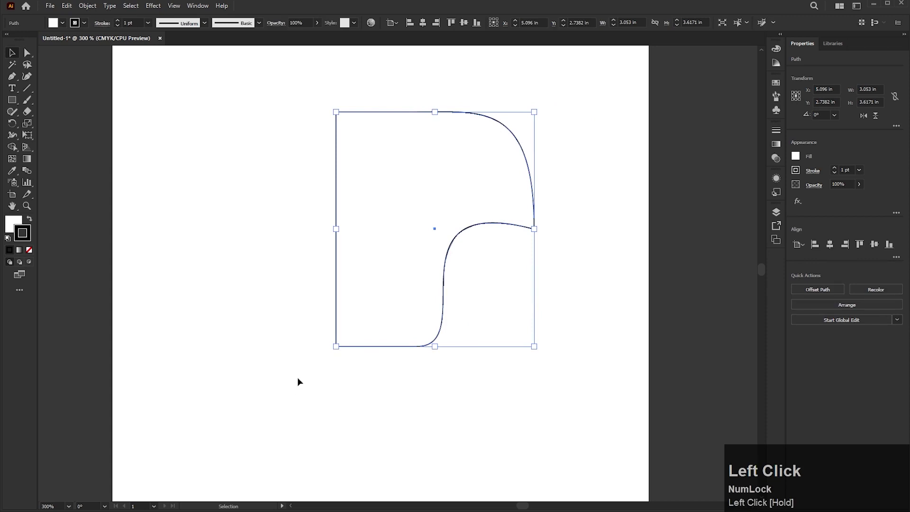
{"action": "left_click", "coordinate": [270, 302]}
Draw a square about 3.17 in wide in the middle of the view and rotate it 45° into a diamond.
{"action": "left_click", "coordinate": [12, 100]}
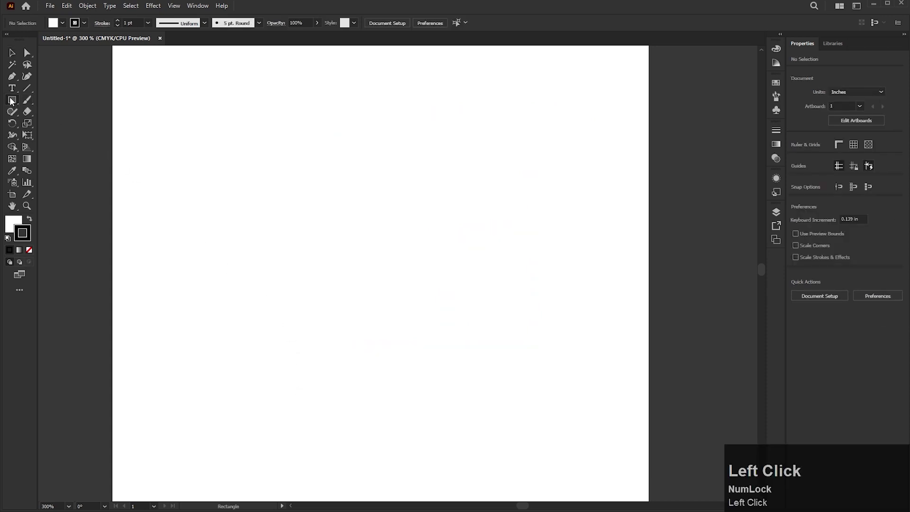
{"action": "left_click_drag", "start_coordinate": [278, 138], "coordinate": [483, 303]}
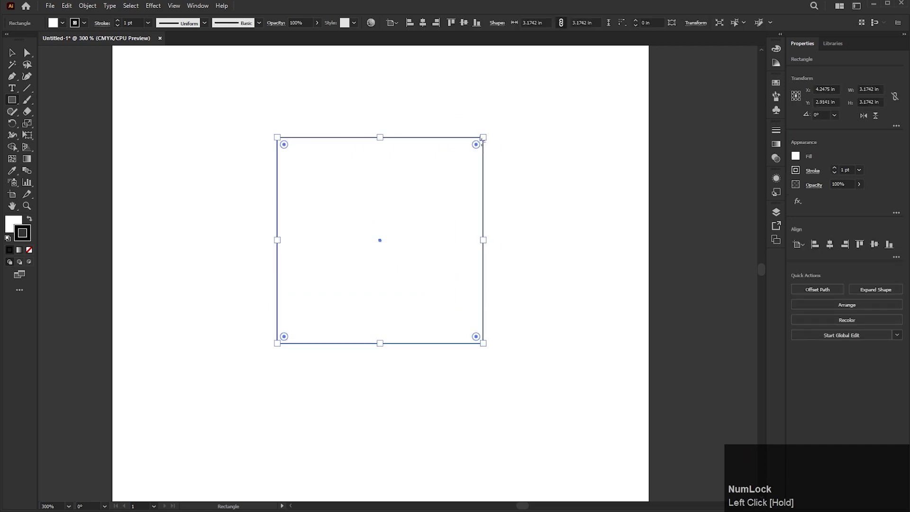
{"action": "left_click_drag", "start_coordinate": [486, 134], "coordinate": [525, 237]}
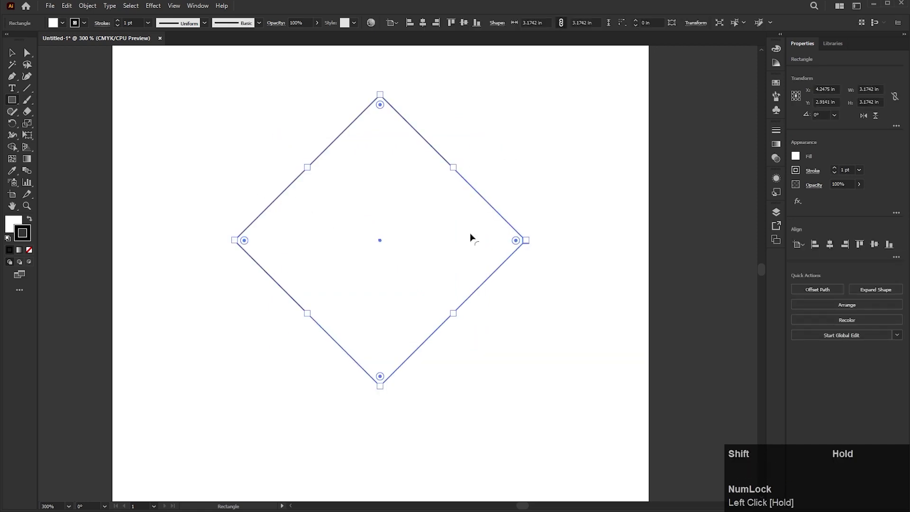
Try deleting the diamond's bottom anchor point and pulling the two open ends inward.
{"action": "left_click", "coordinate": [27, 54]}
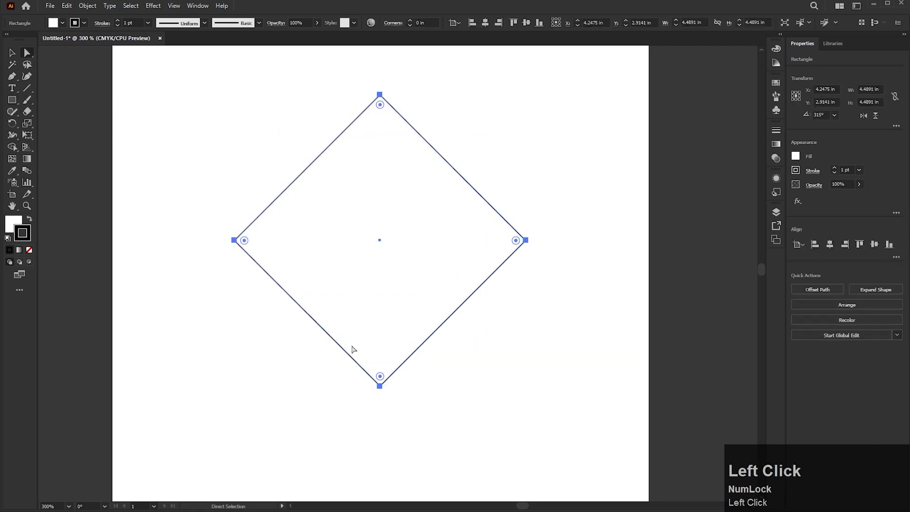
{"action": "left_click_drag", "start_coordinate": [357, 432], "coordinate": [418, 297]}
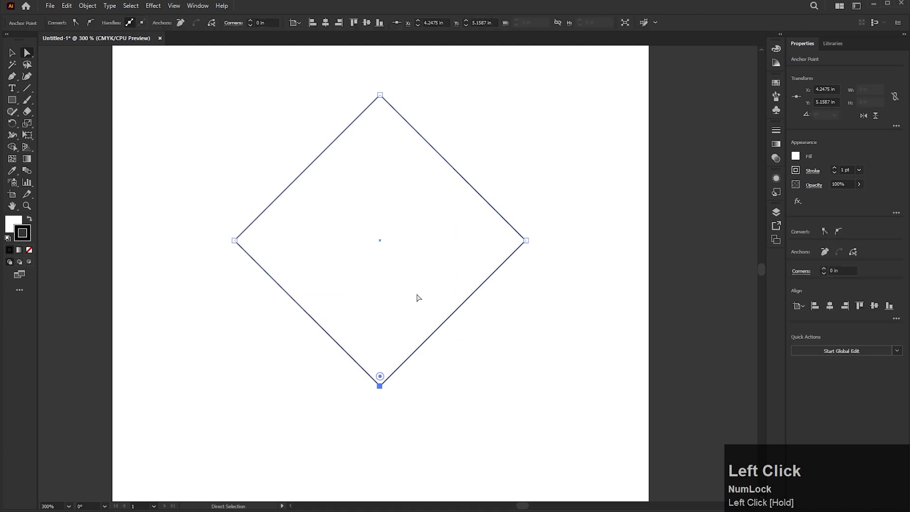
{"action": "left_click_drag", "start_coordinate": [357, 431], "coordinate": [402, 340]}
{"action": "key", "text": "Delete"}
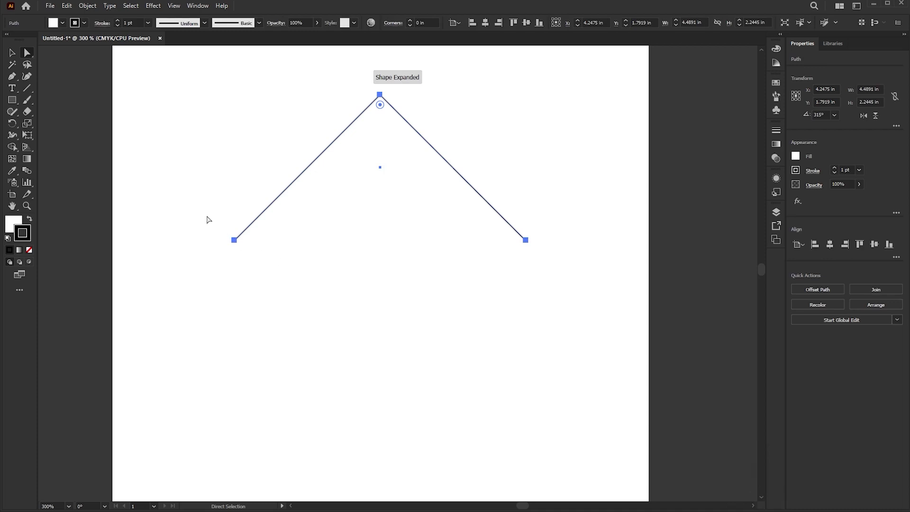
{"action": "left_click_drag", "start_coordinate": [207, 219], "coordinate": [325, 248]}
{"action": "left_click_drag", "start_coordinate": [526, 241], "coordinate": [424, 240]}
{"action": "key", "text": "ctrl"}
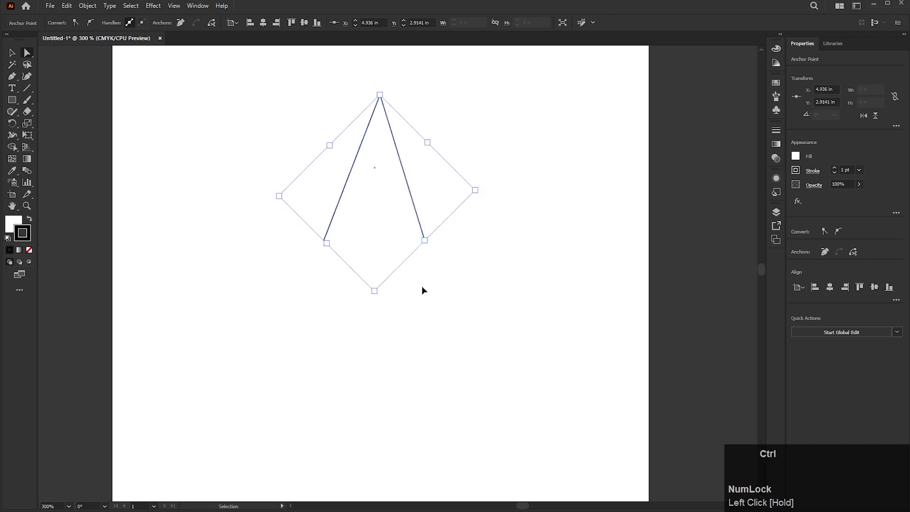
Undo the end-point moves and the anchor deletion to restore the closed diamond.
{"action": "key", "text": "ctrl+z"}
{"action": "key", "text": "ctrl+z"}
{"action": "key", "text": "ctrl+z"}
{"action": "key", "text": "ctrl+z"}
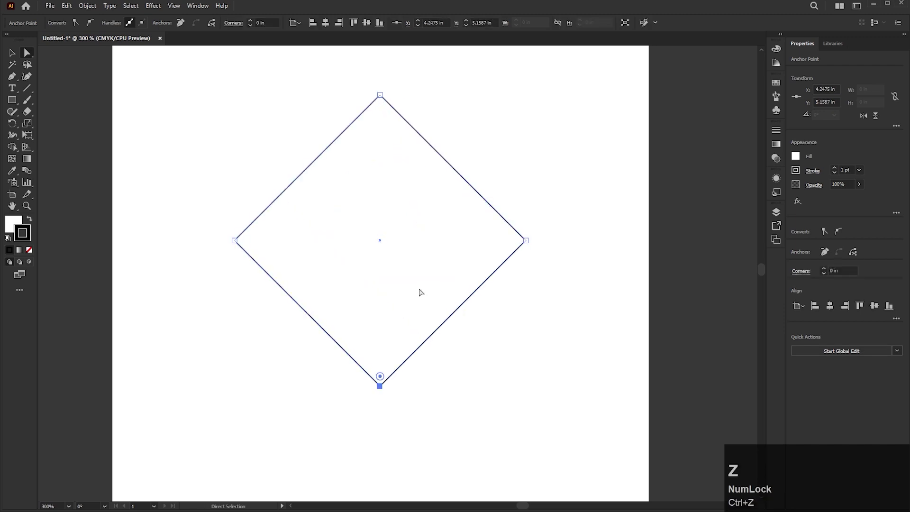
Move the diamond's bottom anchor straight up into the shape and raise its top anchor to form a tall arrowhead.
{"action": "left_click_drag", "start_coordinate": [379, 385], "coordinate": [379, 177]}
{"action": "mouse_move", "coordinate": [382, 95]}
{"action": "left_mouse_down"}
{"action": "mouse_move", "coordinate": [381, 218]}
{"action": "mouse_move", "coordinate": [380, 103]}
{"action": "left_mouse_up"}
Select the arrowhead's lower-left anchor and nudge it horizontally inward in repeated steps to narrow that side.
{"action": "left_click_drag", "start_coordinate": [201, 275], "coordinate": [284, 409]}
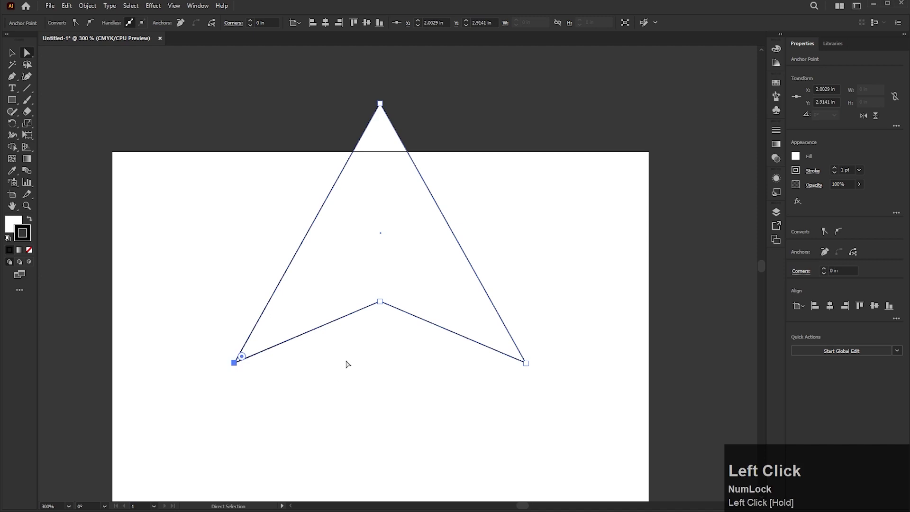
{"action": "key", "text": "Right"}
{"action": "key", "text": "Right"}
{"action": "key", "text": "Right"}
{"action": "key", "text": "Right"}
{"action": "key", "text": "Right"}
{"action": "key", "text": "Right"}
{"action": "key", "text": "Right"}
{"action": "key", "text": "Right"}
{"action": "key", "text": "Right"}
{"action": "key", "text": "Right"}
{"action": "key", "text": "Right"}
{"action": "key", "text": "Right"}
{"action": "key", "text": "Right"}
{"action": "key", "text": "Right"}
{"action": "key", "text": "Right"}
{"action": "key", "text": "Right"}
{"action": "key", "text": "Right"}
{"action": "key", "text": "Right"}
{"action": "key", "text": "Right"}
{"action": "key", "text": "Right"}
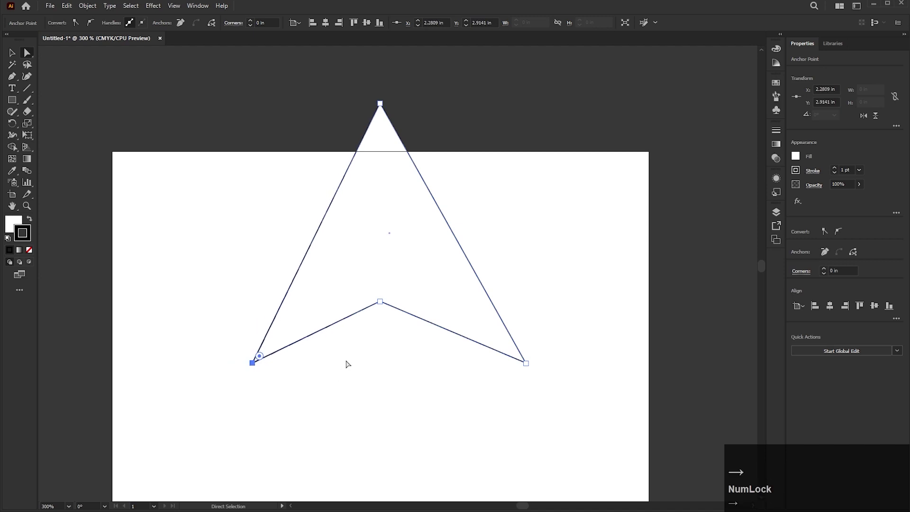
Select the arrowhead's lower-right anchor and nudge it horizontally inward to X 5.936 in.
{"action": "left_click_drag", "start_coordinate": [600, 322], "coordinate": [457, 420]}
{"action": "key", "text": "Left"}
{"action": "key", "text": "Left"}
{"action": "key", "text": "Left"}
{"action": "key", "text": "Left"}
{"action": "key", "text": "Left"}
{"action": "key", "text": "Left"}
{"action": "key", "text": "Left"}
{"action": "key", "text": "Left"}
{"action": "key", "text": "Left"}
{"action": "key", "text": "Left"}
{"action": "key", "text": "Left"}
{"action": "key", "text": "Left"}
{"action": "key", "text": "Left"}
{"action": "key", "text": "Left"}
{"action": "key", "text": "Left"}
{"action": "key", "text": "Left"}
{"action": "key", "text": "Left"}
{"action": "key", "text": "Left"}
{"action": "key", "text": "Left"}
{"action": "key", "text": "Left"}
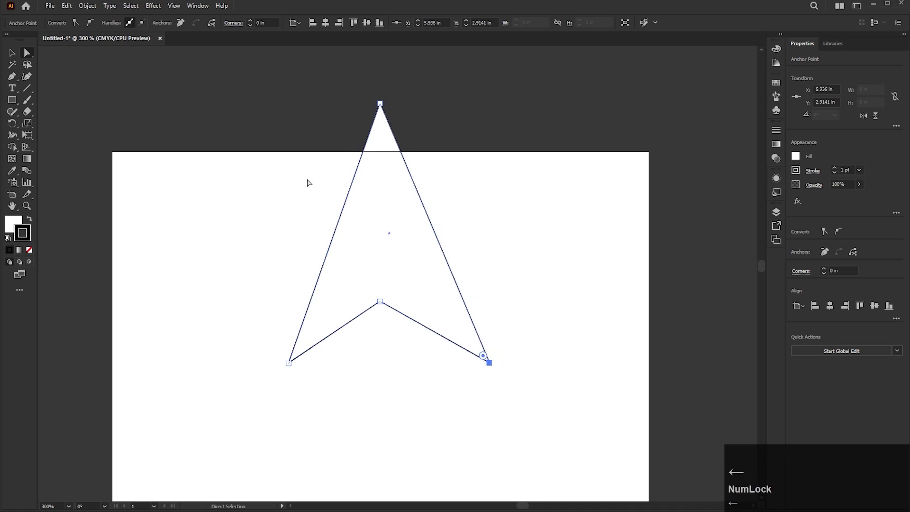
Scale the whole arrowhead down proportionally to about 1.98 × 2.56 in and move it slightly up and to the left.
{"action": "left_click", "coordinate": [13, 53]}
{"action": "left_click_drag", "start_coordinate": [380, 103], "coordinate": [379, 232]}
{"action": "left_click_drag", "start_coordinate": [386, 297], "coordinate": [386, 189]}
{"action": "scroll", "coordinate": [386, 189], "scroll_direction": "up", "scroll_amount": 1}
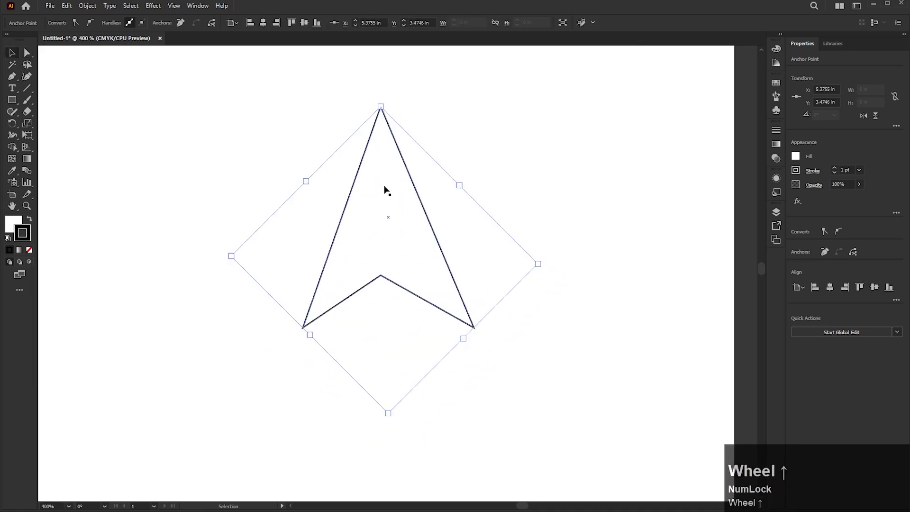
{"action": "left_click_drag", "start_coordinate": [411, 282], "coordinate": [380, 270]}
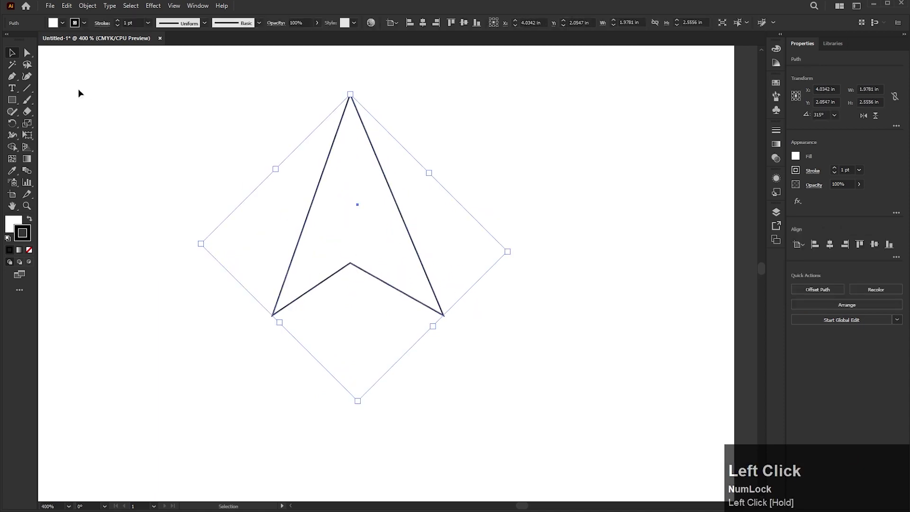
Round the arrowhead's inner bottom corner into a smooth arch with a corner radius of about 1.49 in.
{"action": "left_click", "coordinate": [27, 54]}
{"action": "left_click_drag", "start_coordinate": [334, 307], "coordinate": [360, 241]}
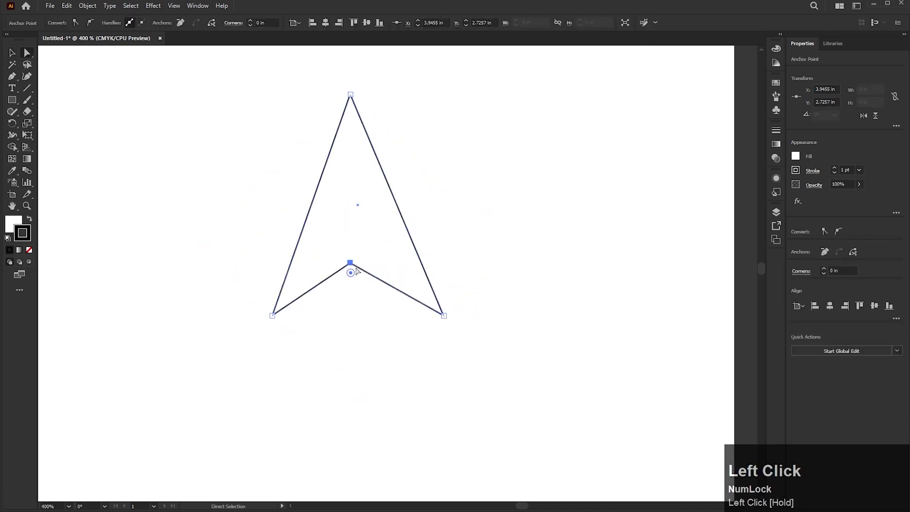
{"action": "left_click_drag", "start_coordinate": [353, 276], "coordinate": [356, 417]}
{"action": "left_click_drag", "start_coordinate": [384, 379], "coordinate": [384, 370]}
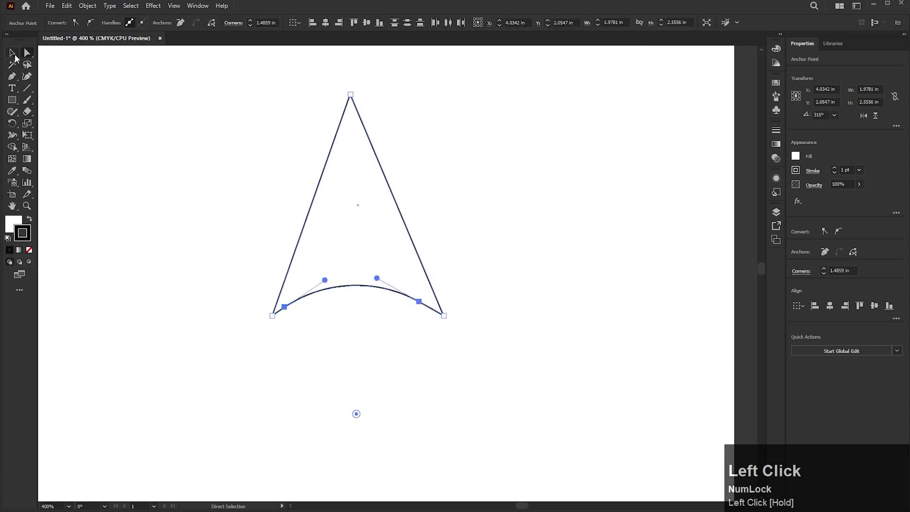
{"action": "left_click", "coordinate": [13, 52]}
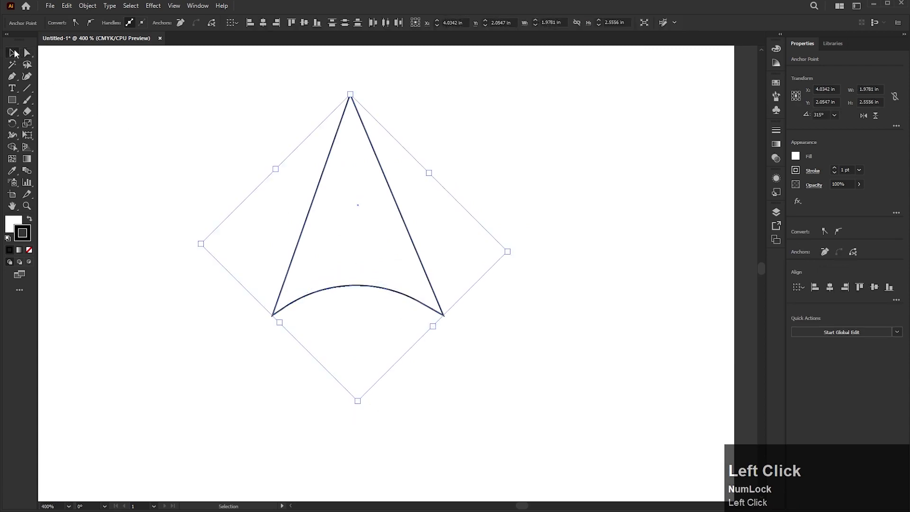
{"action": "left_click", "coordinate": [253, 123]}
{"action": "left_click", "coordinate": [380, 219]}
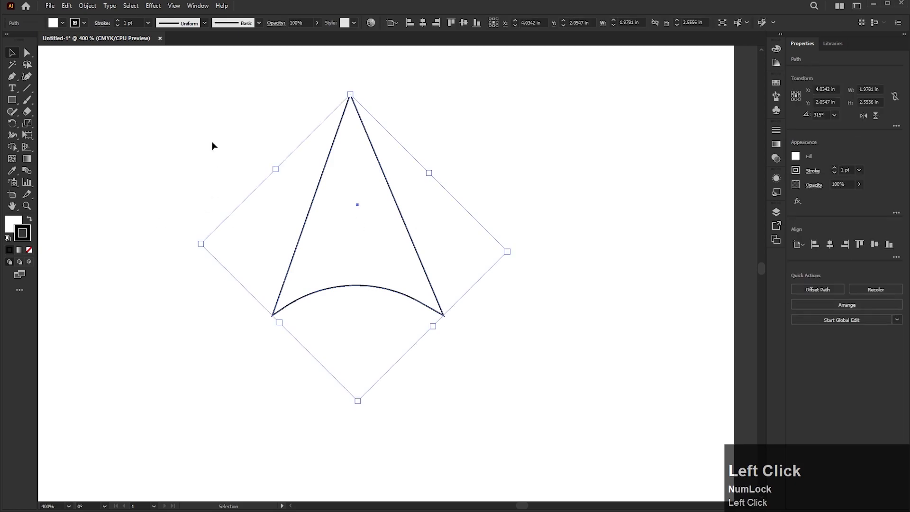
{"action": "left_click", "coordinate": [243, 137]}
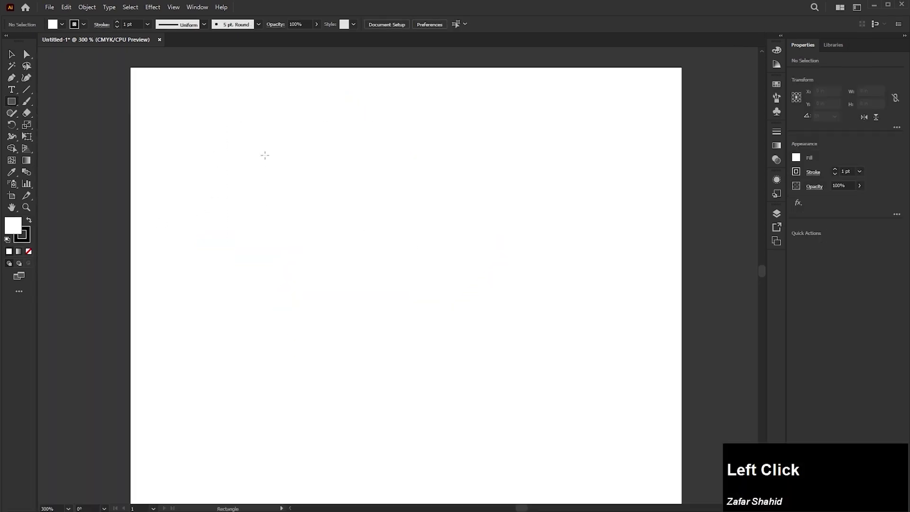
Draw a rectangle about 4.68 × 4.11 in and move its upper-left anchor straight down to Y 3.3535 in.
{"action": "left_click_drag", "start_coordinate": [266, 151], "coordinate": [570, 418]}
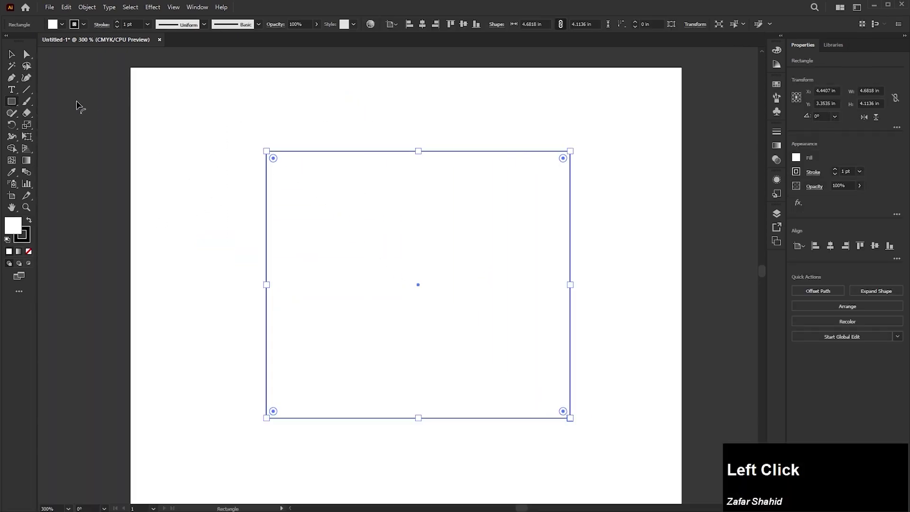
{"action": "left_click", "coordinate": [27, 55]}
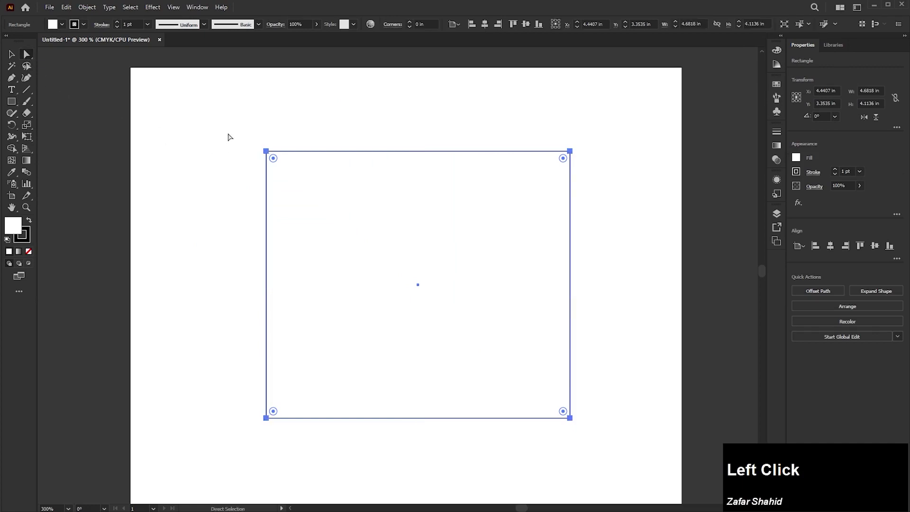
{"action": "left_click_drag", "start_coordinate": [228, 126], "coordinate": [339, 211]}
{"action": "left_click_drag", "start_coordinate": [266, 152], "coordinate": [268, 287]}
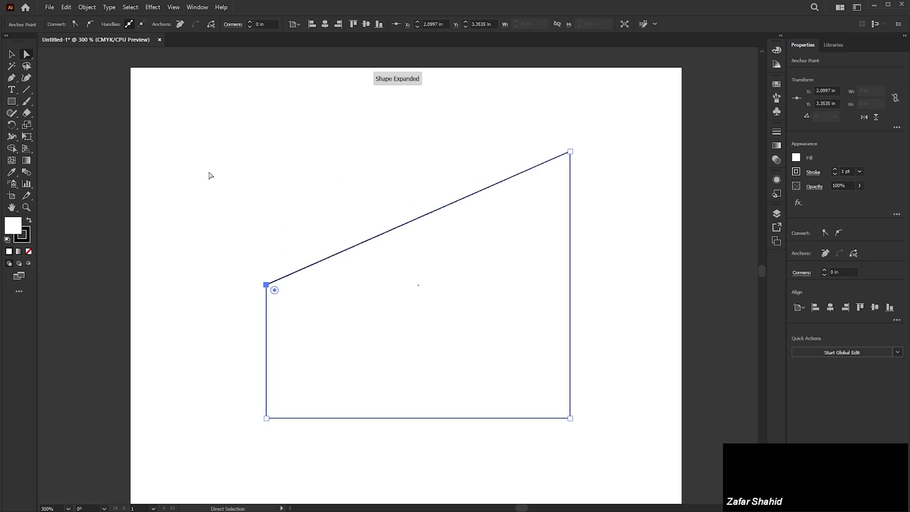
Select the slanted-top shape's lower-right and lower-left anchors individually, and both of them together.
{"action": "left_click", "coordinate": [18, 55]}
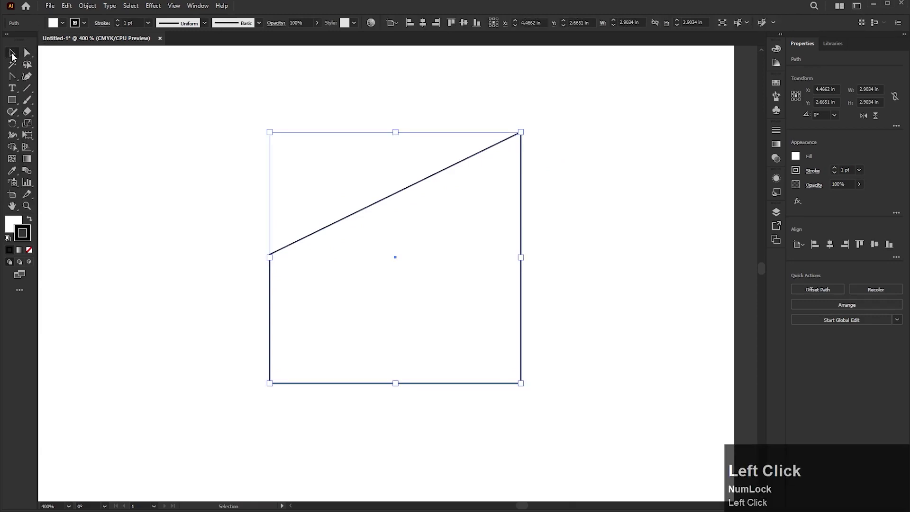
{"action": "left_click", "coordinate": [27, 53]}
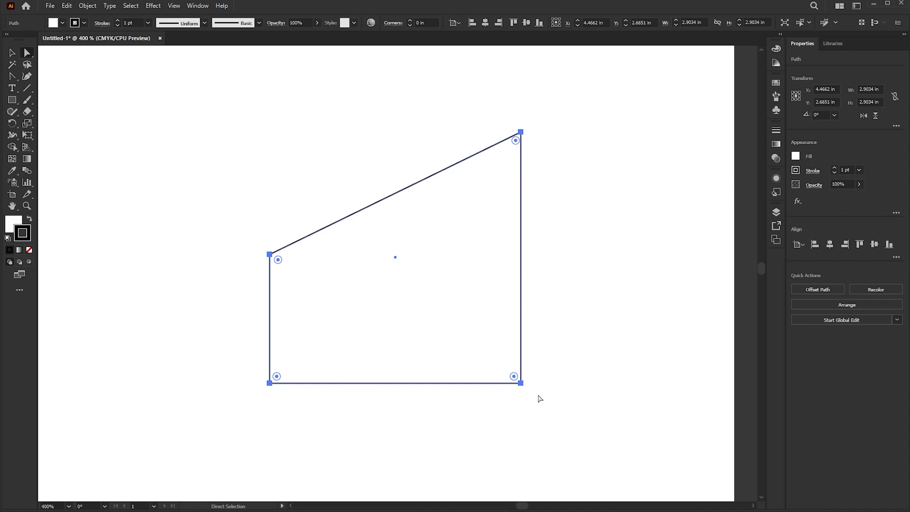
{"action": "left_click", "coordinate": [521, 384]}
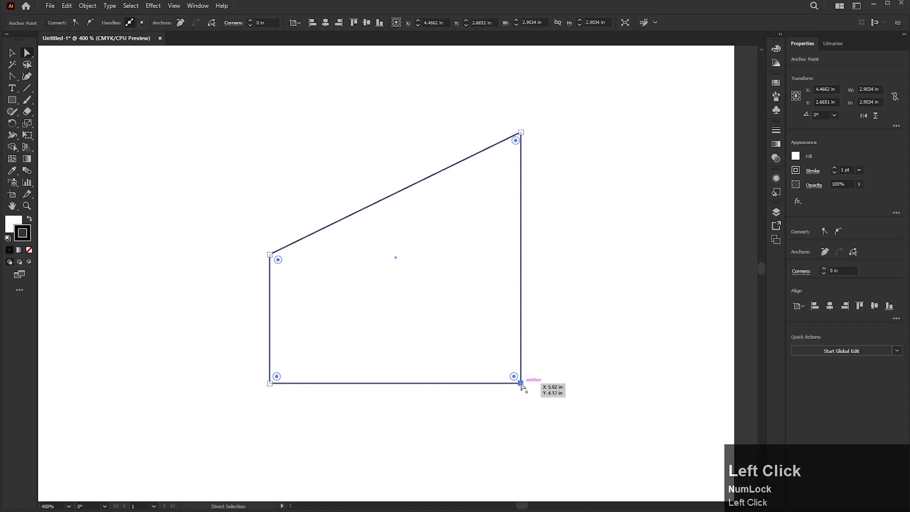
{"action": "left_click", "coordinate": [270, 383]}
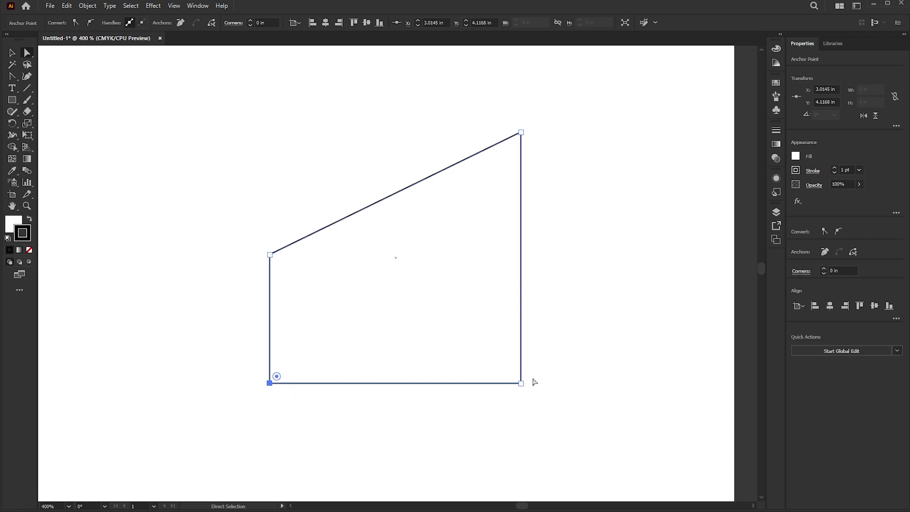
{"action": "left_click_drag", "start_coordinate": [539, 371], "coordinate": [247, 408]}
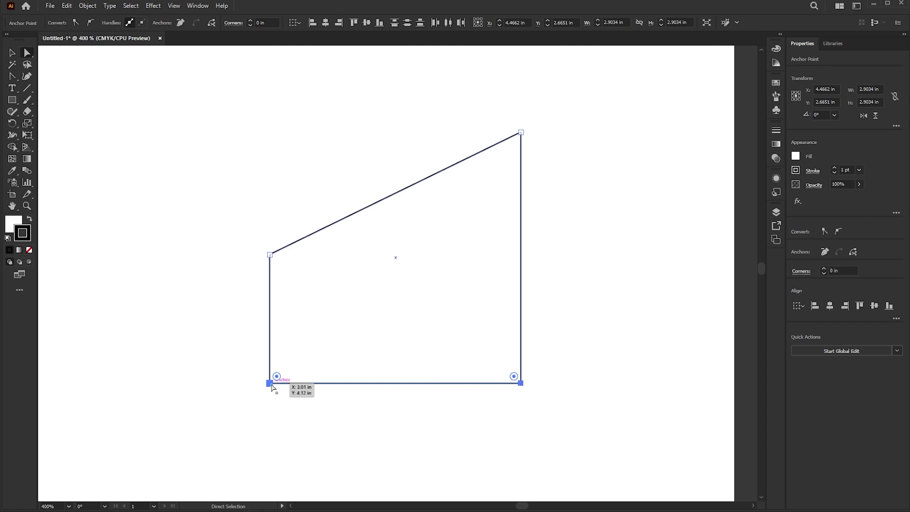
Delete the shape's bottom segment and its right vertical segment, selecting each segment without its anchors.
{"action": "left_click_drag", "start_coordinate": [359, 412], "coordinate": [412, 349]}
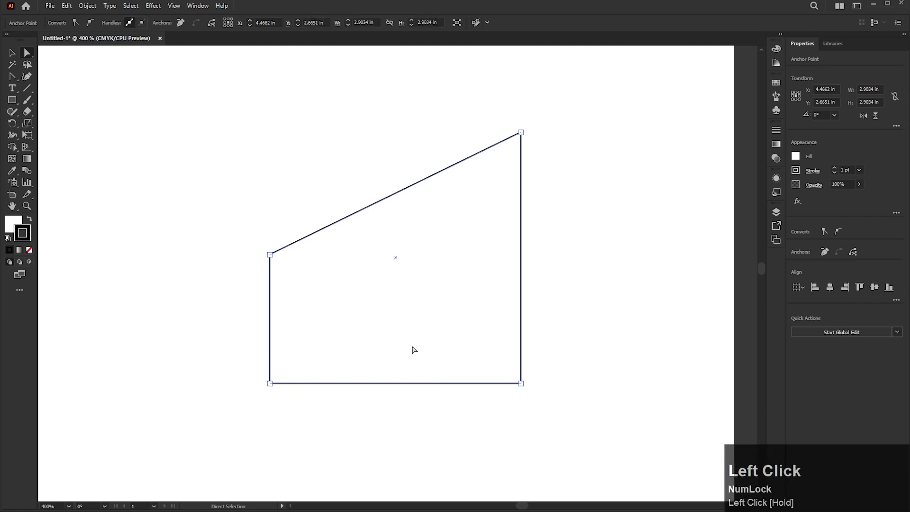
{"action": "key", "text": "Delete"}
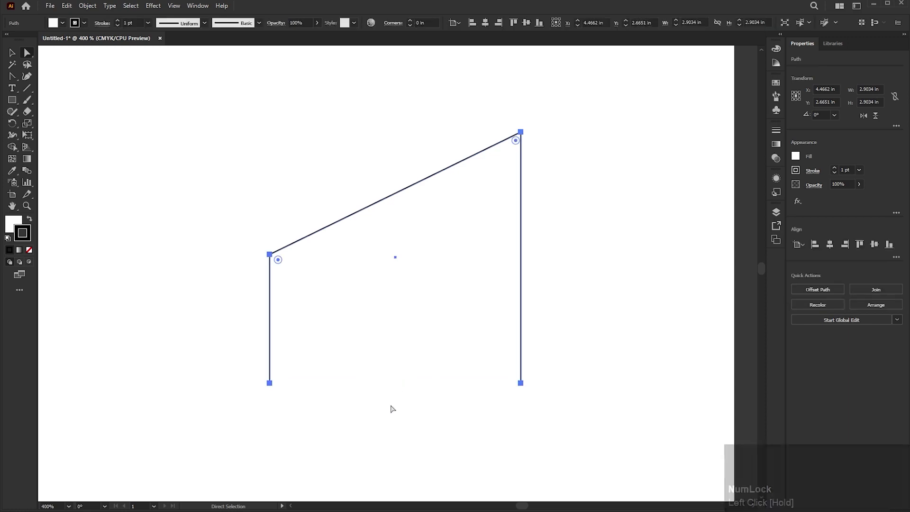
{"action": "left_click_drag", "start_coordinate": [572, 208], "coordinate": [478, 326]}
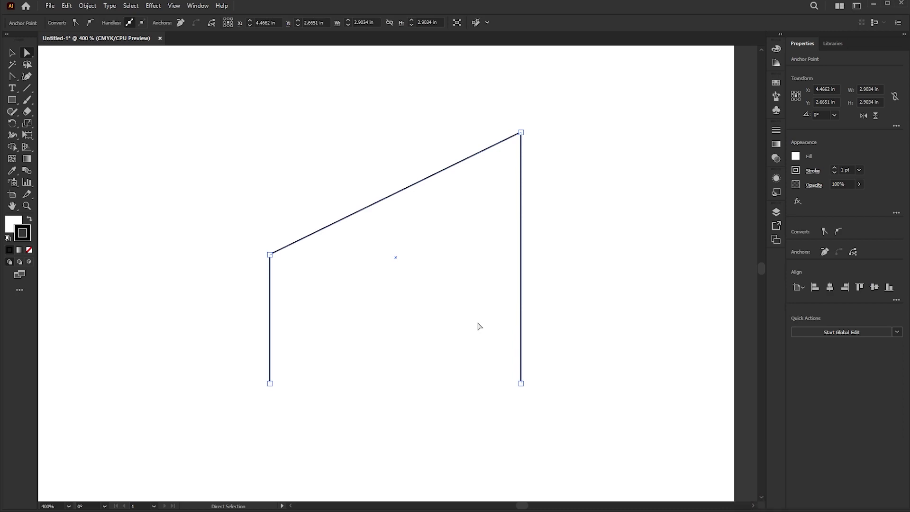
{"action": "left_click_drag", "start_coordinate": [564, 216], "coordinate": [490, 320]}
{"action": "left_click_drag", "start_coordinate": [240, 225], "coordinate": [343, 421]}
{"action": "left_click_drag", "start_coordinate": [450, 67], "coordinate": [607, 427]}
{"action": "left_click_drag", "start_coordinate": [572, 206], "coordinate": [480, 315]}
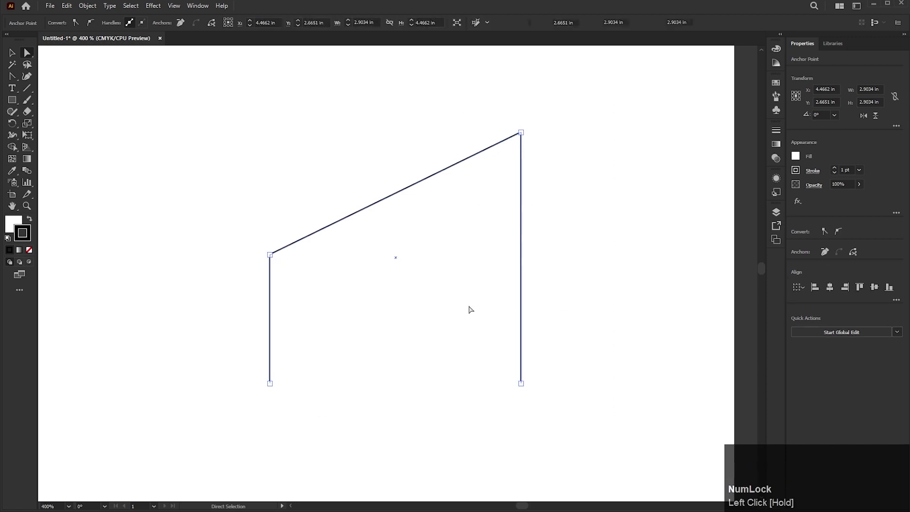
{"action": "key", "text": "Delete"}
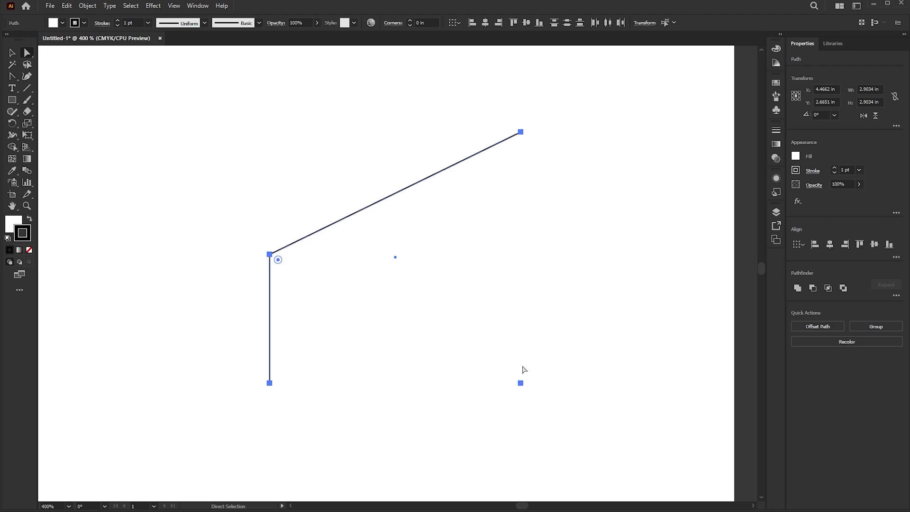
Delete the remaining slanted segment and the left vertical segment, and clear the selection.
{"action": "left_click_drag", "start_coordinate": [442, 116], "coordinate": [395, 301]}
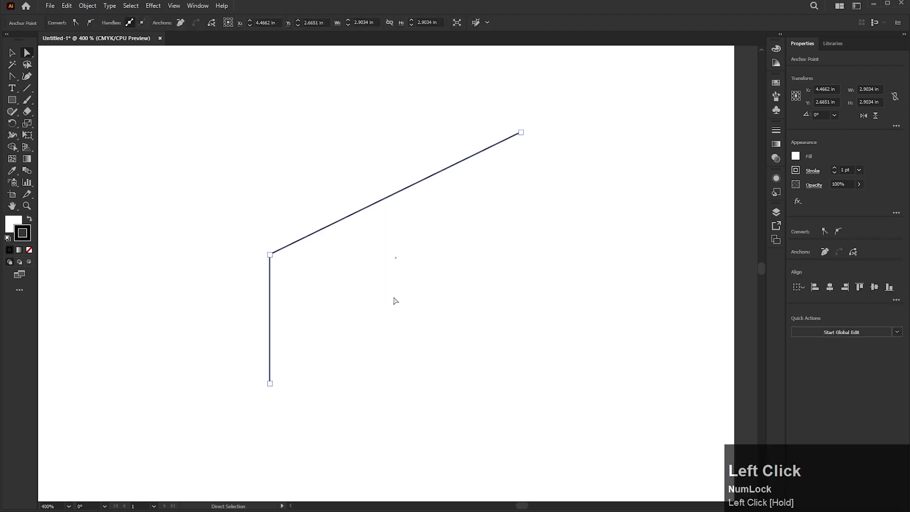
{"action": "key", "text": "Delete"}
{"action": "left_click_drag", "start_coordinate": [218, 280], "coordinate": [305, 334]}
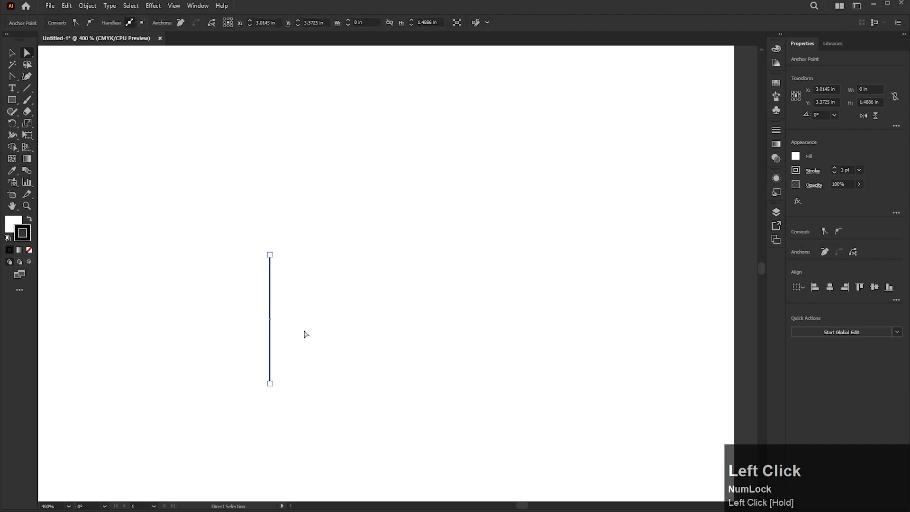
{"action": "key", "text": "Delete"}
{"action": "left_click", "coordinate": [123, 173]}
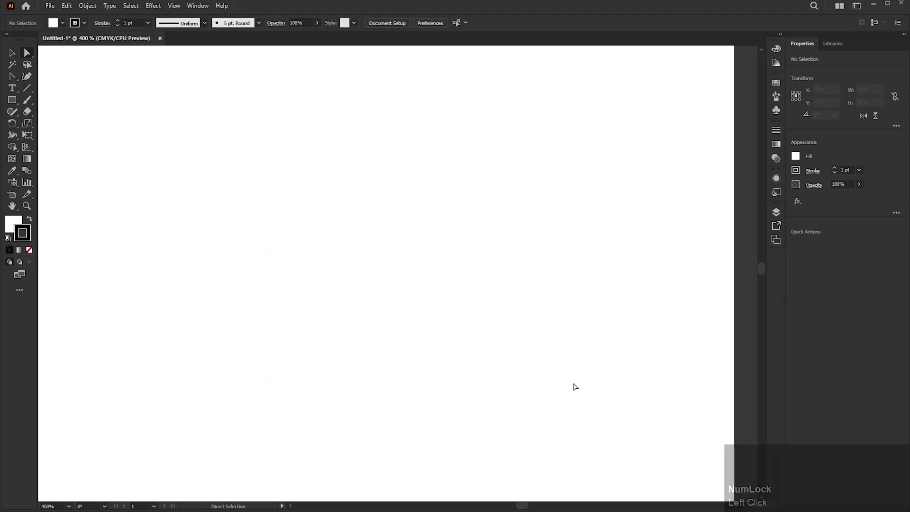
Reveal all leftover anchor points by selecting them, and inspect them in Outline view before returning to Preview.
{"action": "left_click_drag", "start_coordinate": [134, 76], "coordinate": [642, 474]}
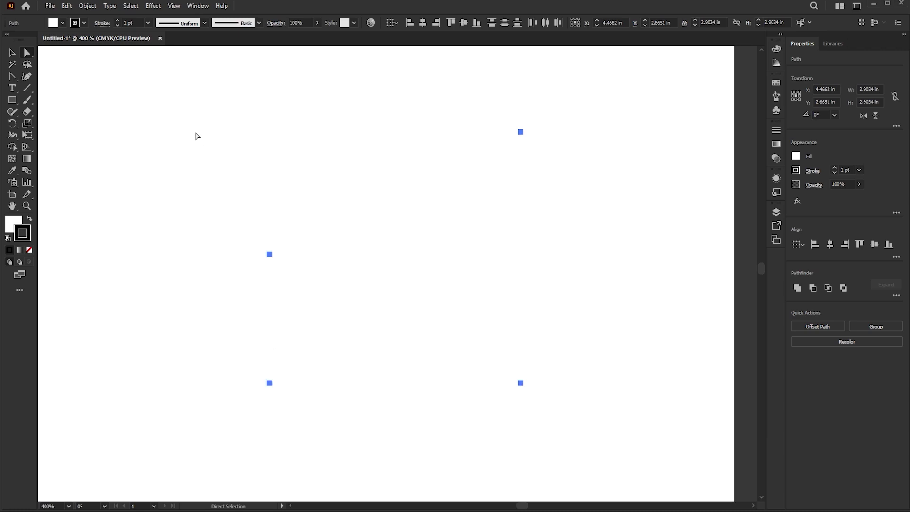
{"action": "left_click", "coordinate": [191, 110]}
{"action": "left_click", "coordinate": [174, 7]}
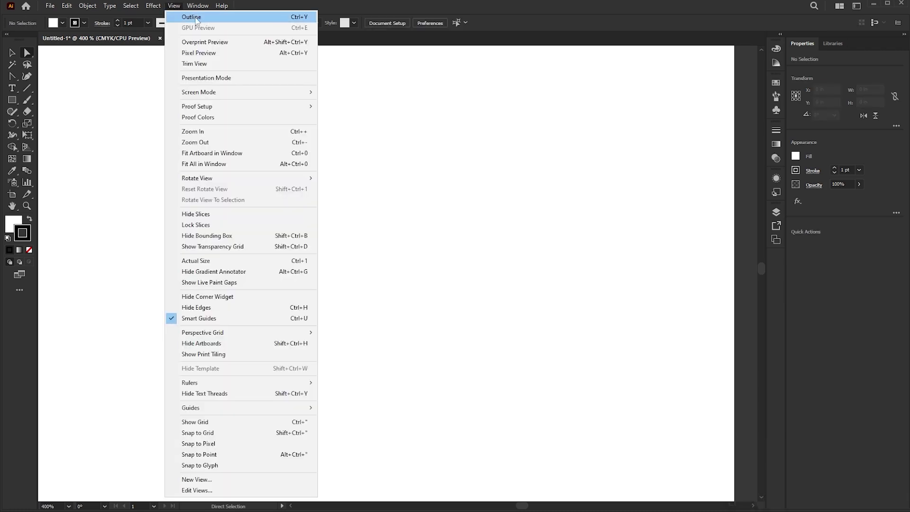
{"action": "left_click", "coordinate": [268, 18]}
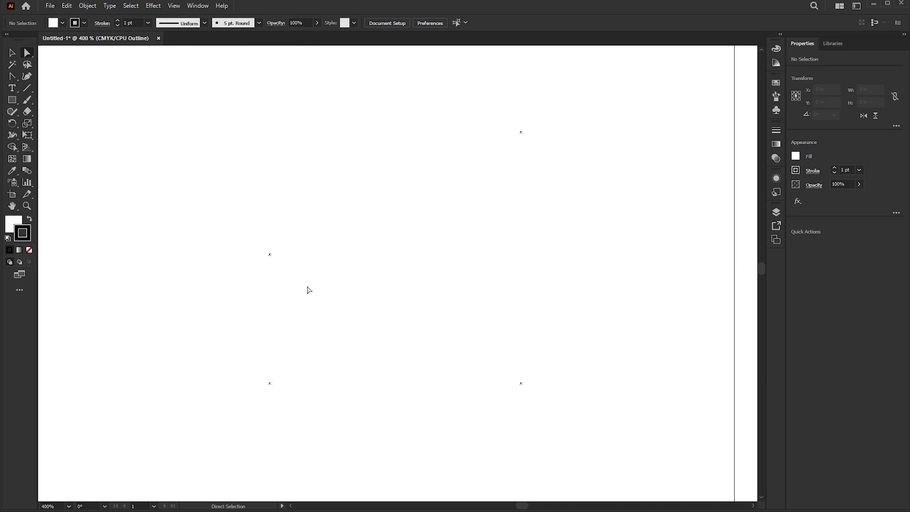
{"action": "key", "text": "ctrl+y"}
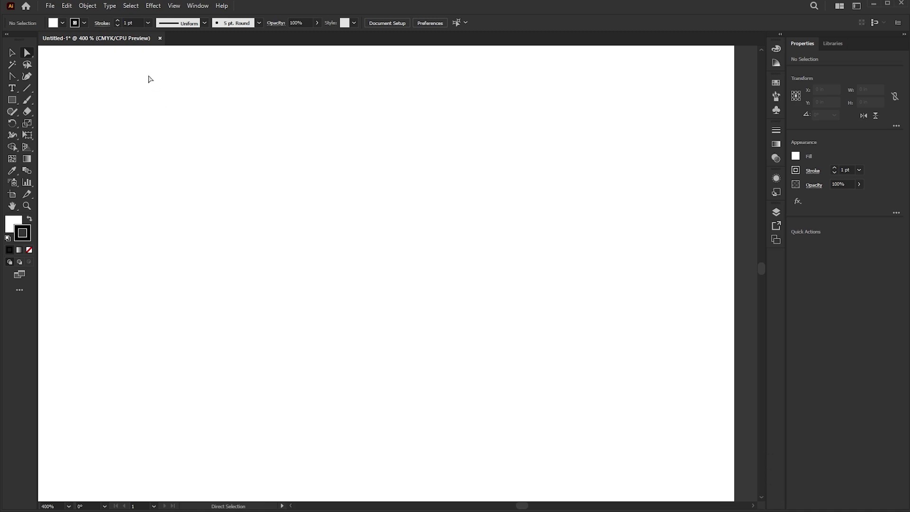
Select the lower-left stray anchor point on its own and magnify it to 64000%.
{"action": "left_click_drag", "start_coordinate": [146, 73], "coordinate": [606, 467]}
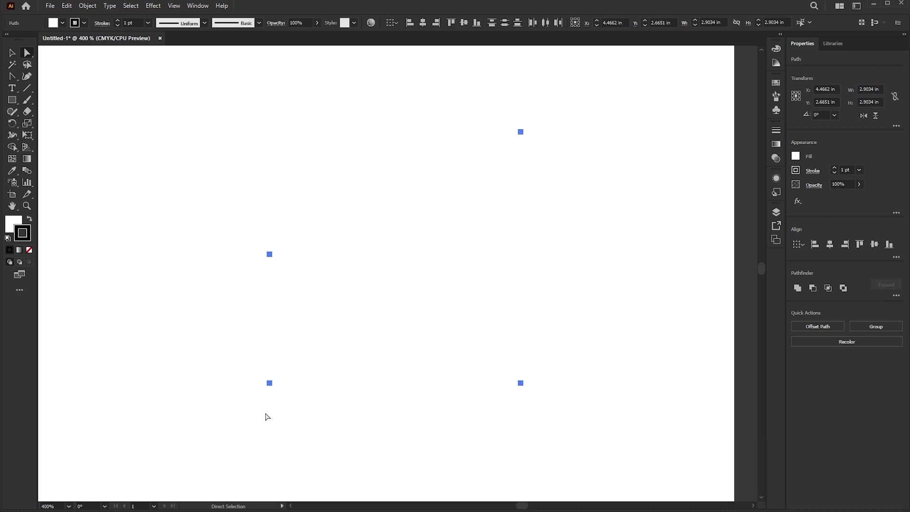
{"action": "left_click", "coordinate": [68, 506]}
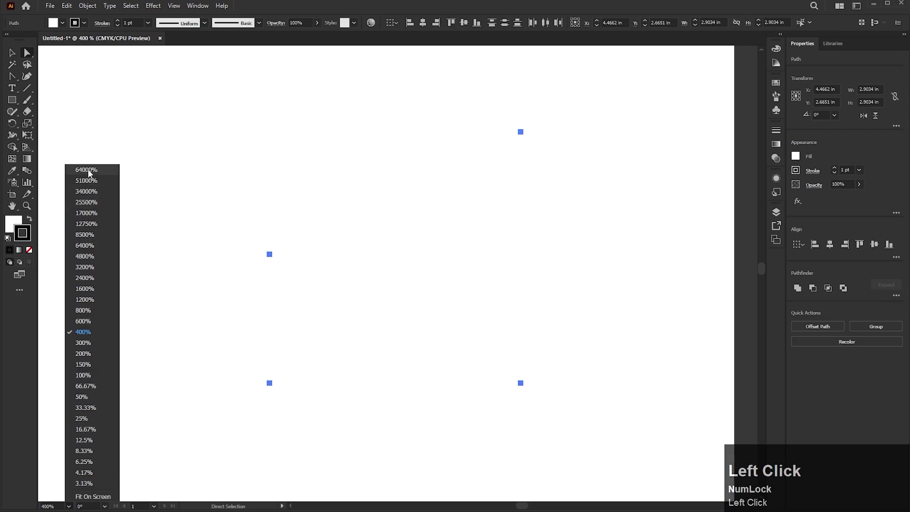
{"action": "left_click", "coordinate": [238, 354]}
{"action": "left_click_drag", "start_coordinate": [232, 344], "coordinate": [357, 445]}
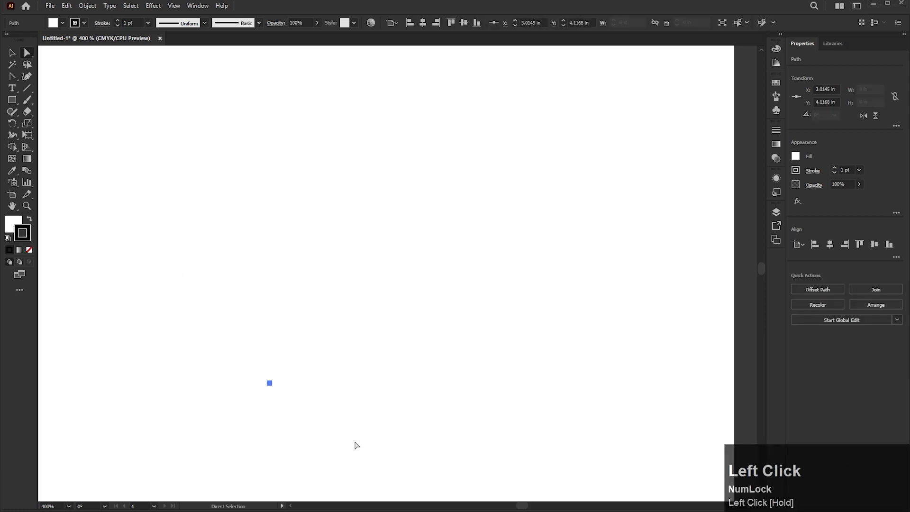
{"action": "scroll", "coordinate": [258, 386], "scroll_direction": "up", "scroll_amount": 4}
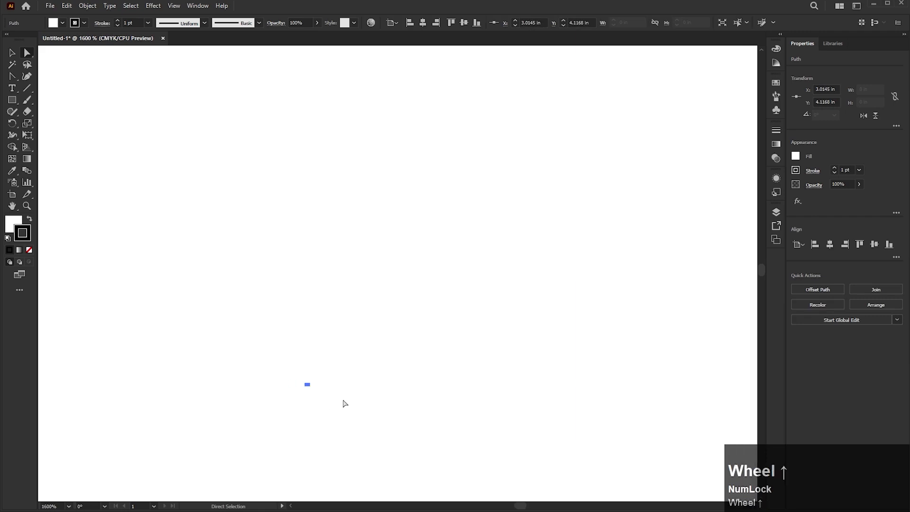
{"action": "scroll", "coordinate": [345, 403], "scroll_direction": "up", "scroll_amount": 8}
{"action": "scroll", "coordinate": [297, 341], "scroll_direction": "up", "scroll_amount": 3}
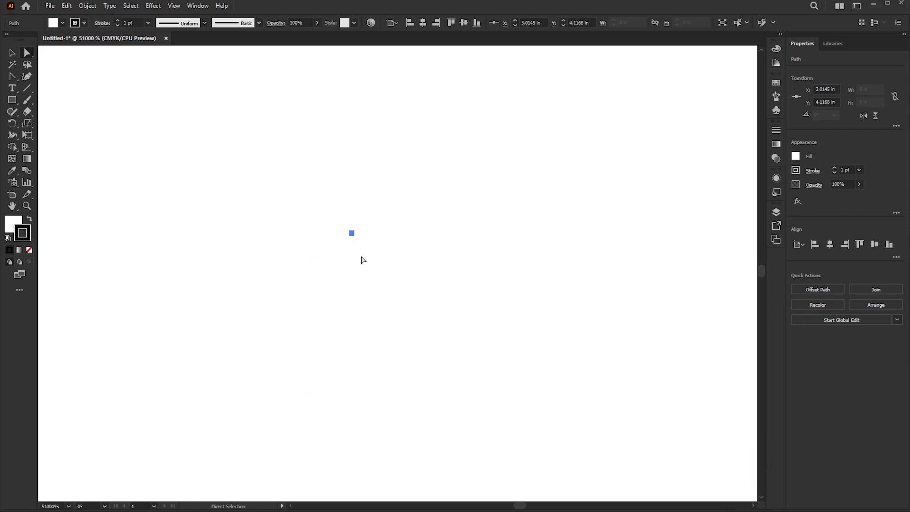
{"action": "scroll", "coordinate": [357, 235], "scroll_direction": "up", "scroll_amount": 1}
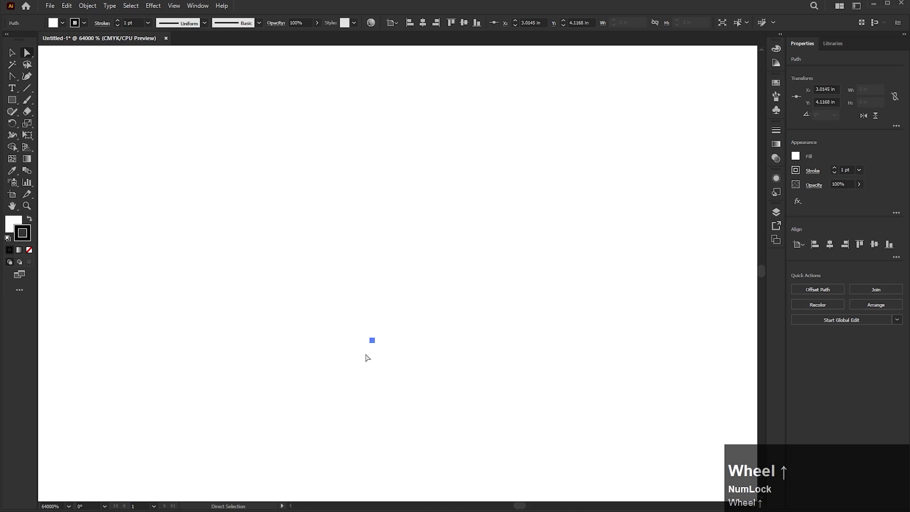
Check the available zoom levels, and deselect and reselect the stray anchor at 64000% magnification.
{"action": "left_click", "coordinate": [68, 506]}
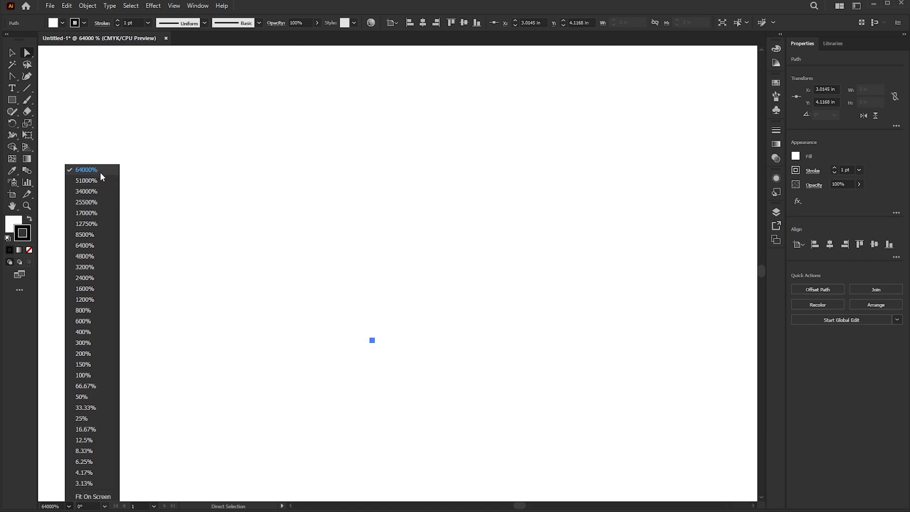
{"action": "left_click", "coordinate": [324, 338]}
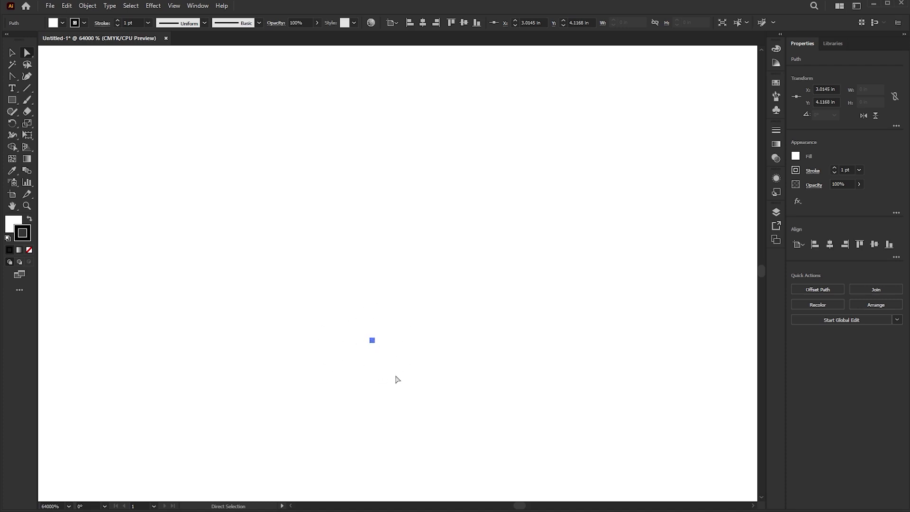
{"action": "left_click", "coordinate": [452, 310]}
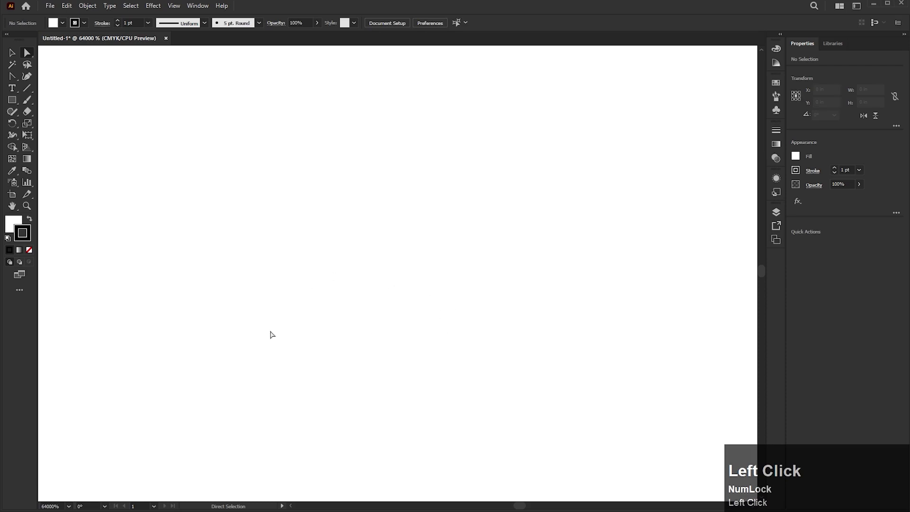
{"action": "left_click_drag", "start_coordinate": [461, 258], "coordinate": [311, 418]}
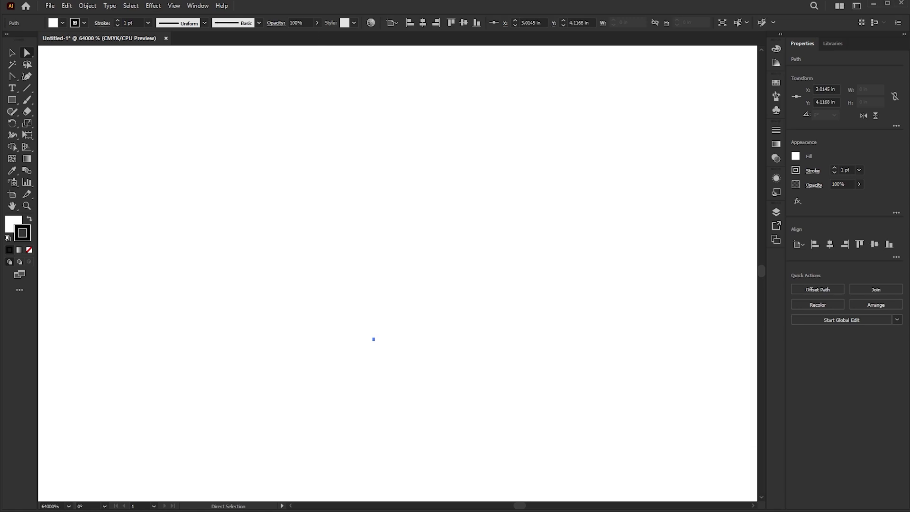
Examine the stray anchor in Outline view with nothing selected, and fit the artboard on screen to view all the leftover points.
{"action": "key", "text": "ctrl+y"}
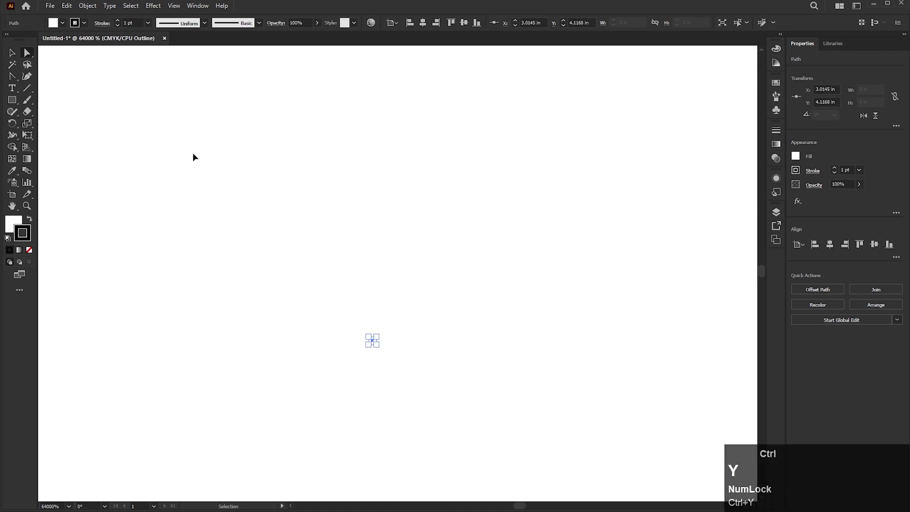
{"action": "left_click", "coordinate": [355, 304]}
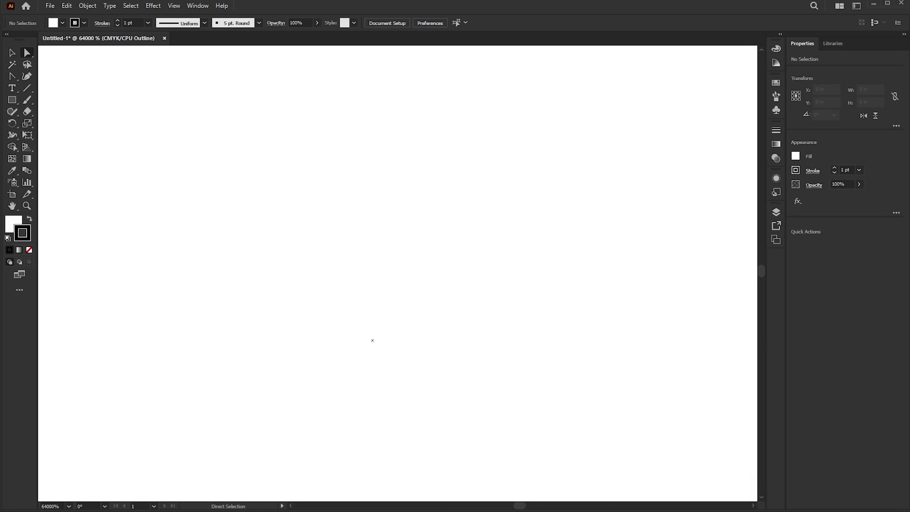
{"action": "left_click", "coordinate": [69, 506]}
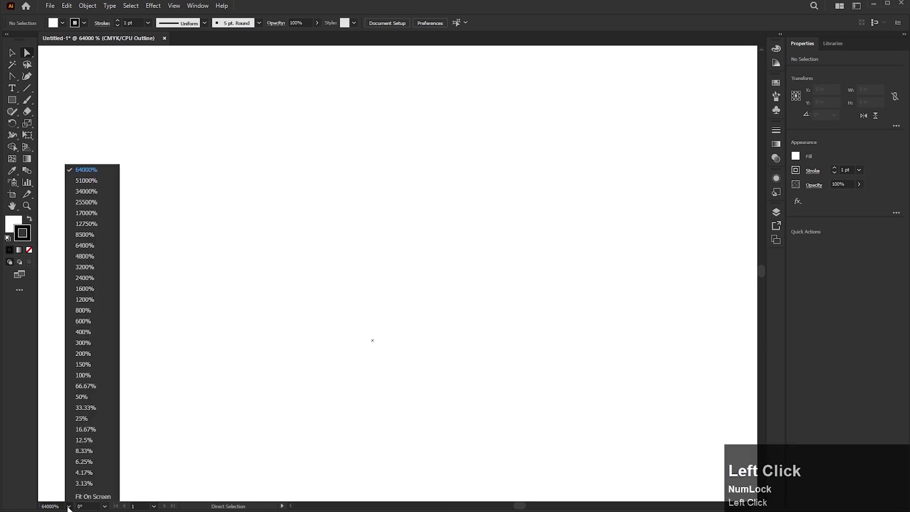
{"action": "left_click", "coordinate": [94, 495]}
{"action": "scroll", "coordinate": [399, 114], "scroll_direction": "up", "scroll_amount": 2}
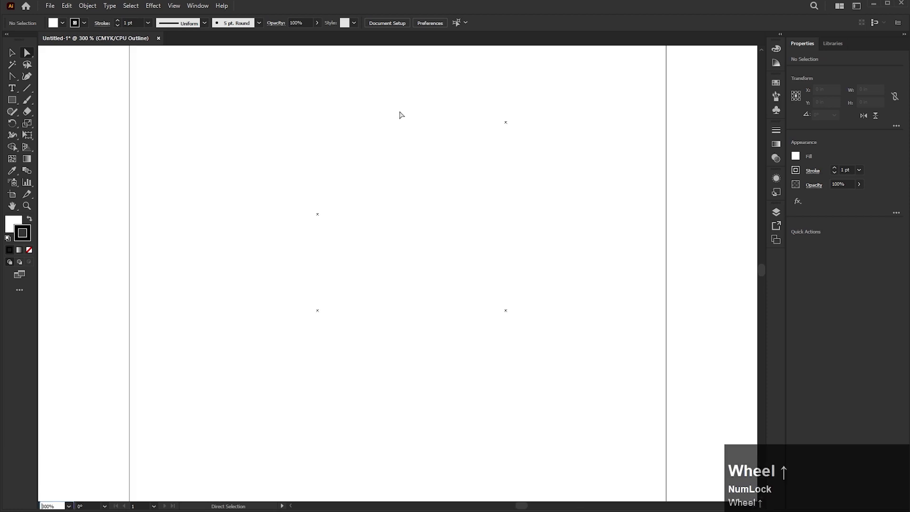
{"action": "key", "text": "space"}
{"action": "left_click_drag", "start_coordinate": [413, 99], "coordinate": [386, 143]}
Return to Preview on CPU, select all the invisible leftover anchor points together, and clear the selection.
{"action": "left_click", "coordinate": [174, 6]}
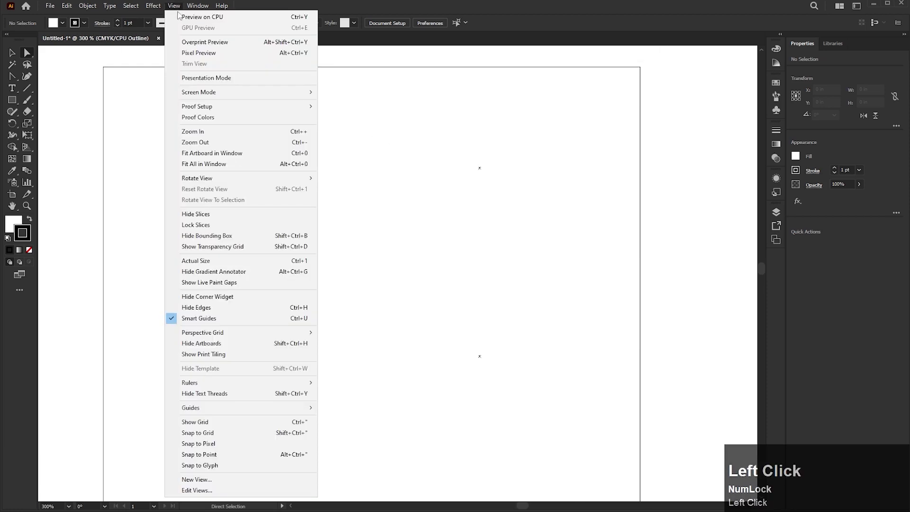
{"action": "left_click", "coordinate": [196, 18]}
{"action": "left_click_drag", "start_coordinate": [193, 105], "coordinate": [576, 466]}
{"action": "left_click", "coordinate": [77, 118]}
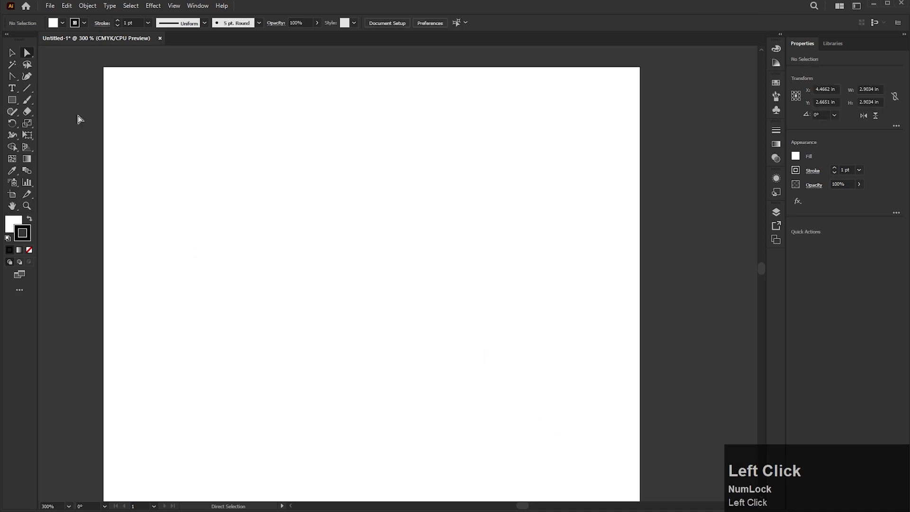
Draw a straight horizontal line about 3.58 in long near the artboard's upper edge with the Pen tool.
{"action": "left_click_drag", "start_coordinate": [13, 77], "coordinate": [47, 76]}
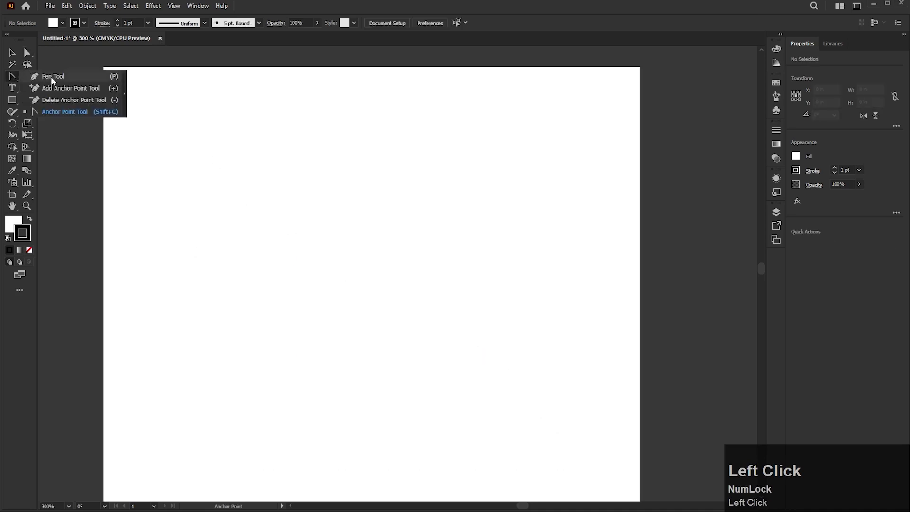
{"action": "left_click", "coordinate": [245, 115]}
{"action": "left_click", "coordinate": [477, 118], "text": "shift"}
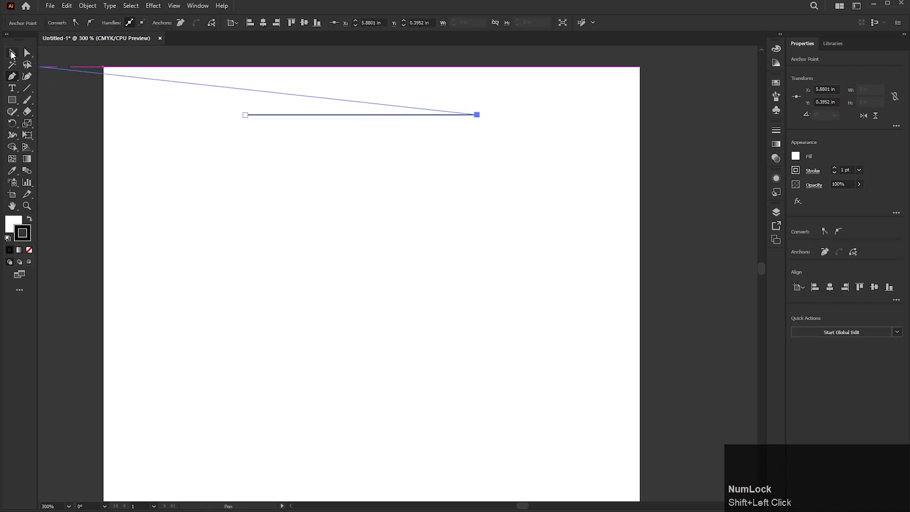
{"action": "left_click", "coordinate": [13, 53]}
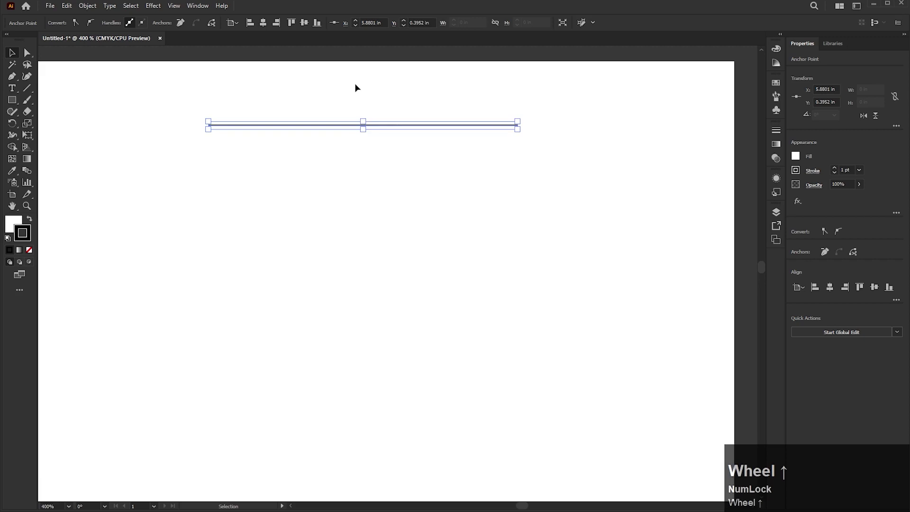
Delete only the line's segment using Direct Selection, and select the two leftover endpoint anchors.
{"action": "left_click", "coordinate": [27, 53]}
{"action": "left_click_drag", "start_coordinate": [137, 89], "coordinate": [442, 250]}
{"action": "left_click_drag", "start_coordinate": [161, 73], "coordinate": [583, 171]}
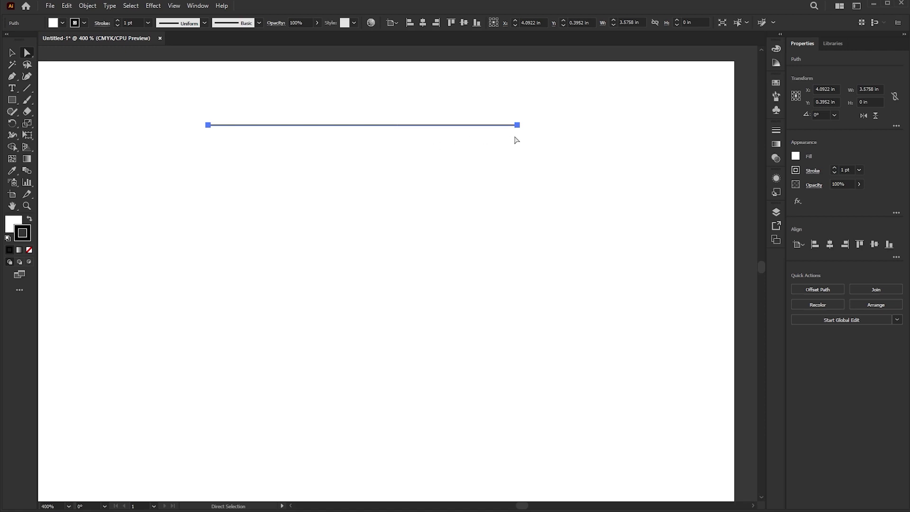
{"action": "left_click_drag", "start_coordinate": [309, 81], "coordinate": [395, 193]}
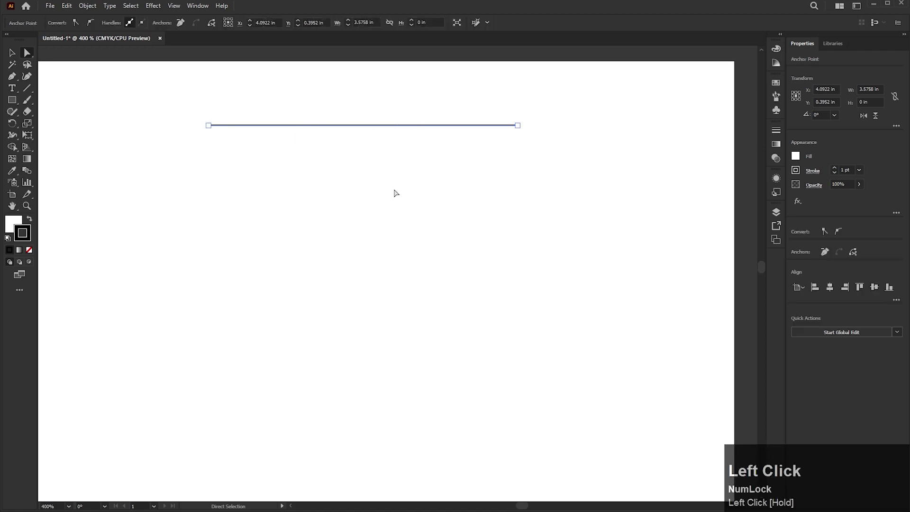
{"action": "left_click_drag", "start_coordinate": [292, 90], "coordinate": [372, 149]}
{"action": "left_click_drag", "start_coordinate": [150, 76], "coordinate": [581, 167]}
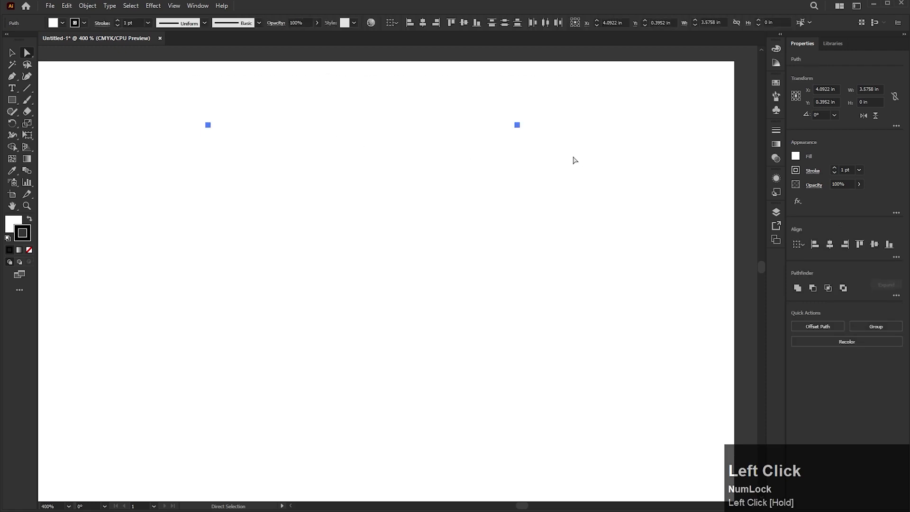
Select every leftover anchor point on the artboard and delete them all.
{"action": "left_click_drag", "start_coordinate": [588, 86], "coordinate": [105, 480]}
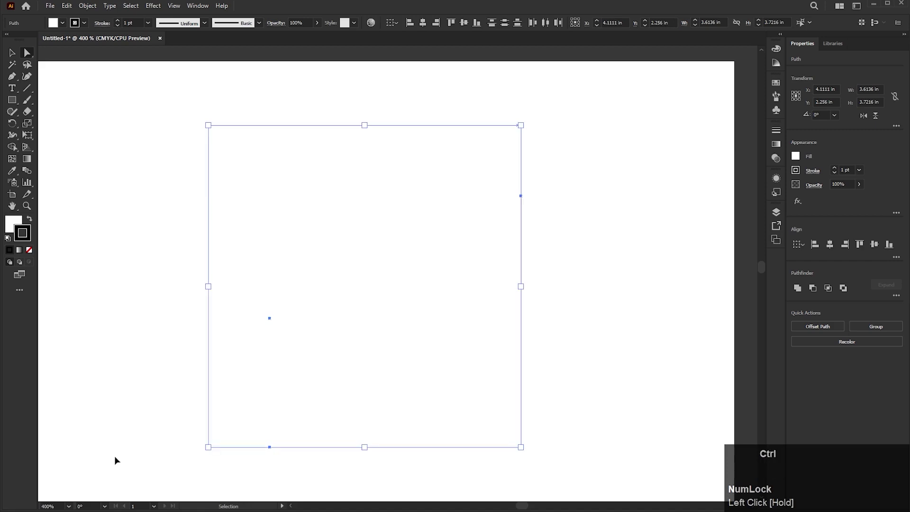
{"action": "key", "text": "ctrl+a"}
{"action": "key", "text": "Delete"}
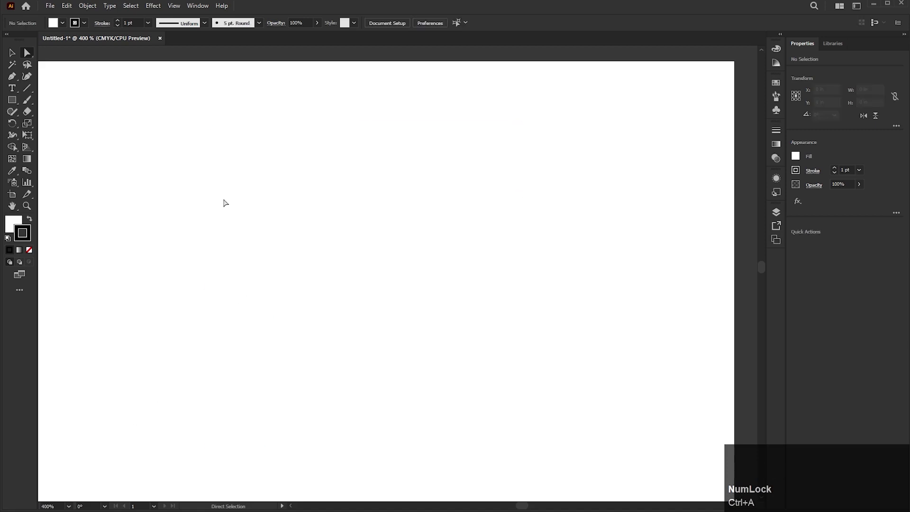
Draw a square about 2.26 in wide in the artboard's upper middle, and undo the extra smaller square beside it.
{"action": "key", "text": "m"}
{"action": "left_click_drag", "start_coordinate": [254, 172], "coordinate": [449, 368]}
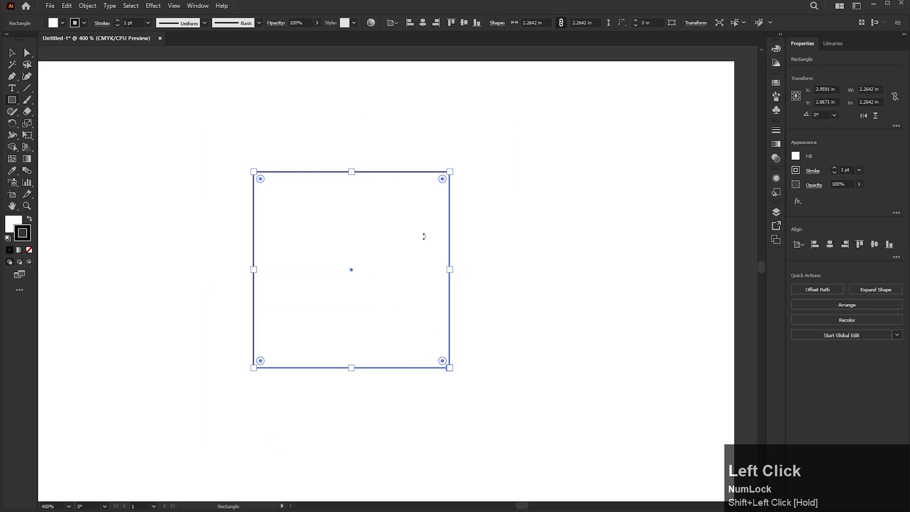
{"action": "left_click_drag", "start_coordinate": [458, 170], "coordinate": [564, 275]}
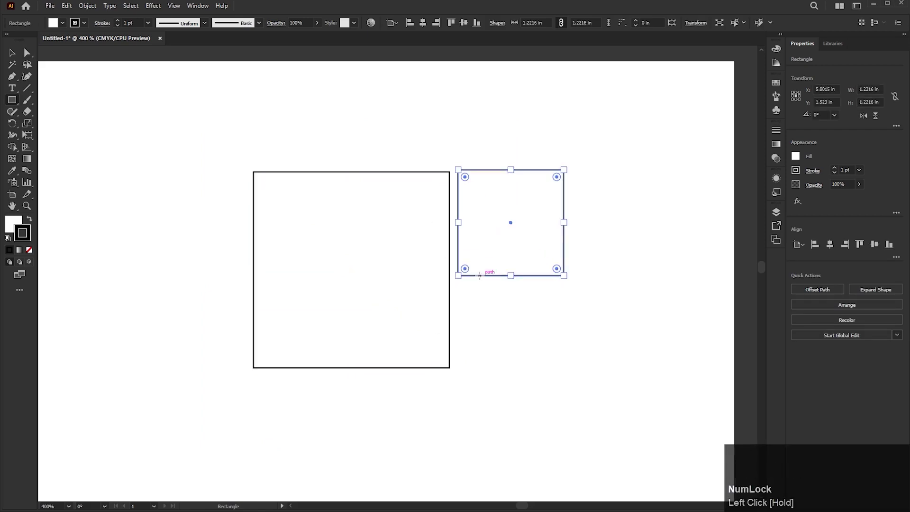
{"action": "key", "text": "ctrl+z"}
Select the square and rotate it 45° so it stands on its corner as a diamond.
{"action": "key", "text": "v"}
{"action": "left_click_drag", "start_coordinate": [244, 134], "coordinate": [428, 277]}
{"action": "left_click", "coordinate": [454, 165]}
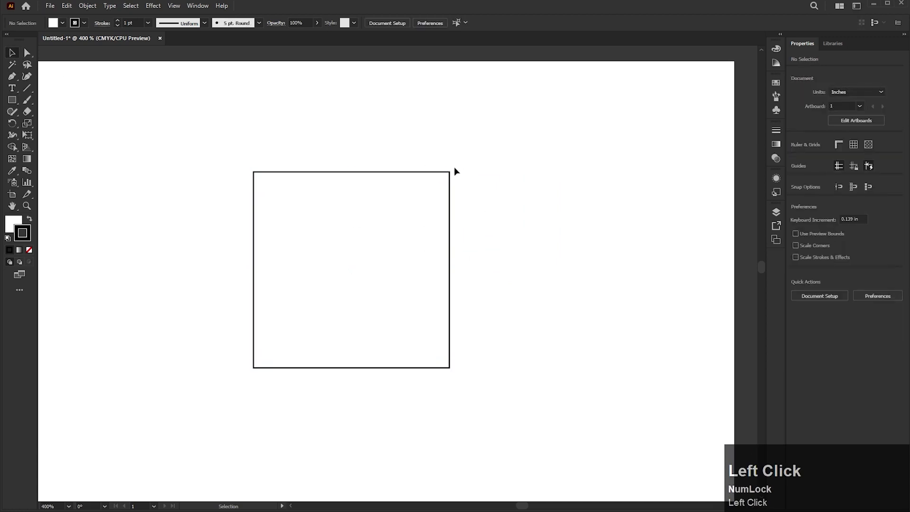
{"action": "left_click", "coordinate": [439, 175]}
{"action": "left_click_drag", "start_coordinate": [456, 169], "coordinate": [482, 301]}
Select only the diamond's left corner anchor and nudge it inward to X 2.7751 in.
{"action": "left_click", "coordinate": [27, 52]}
{"action": "left_click_drag", "start_coordinate": [173, 244], "coordinate": [270, 323]}
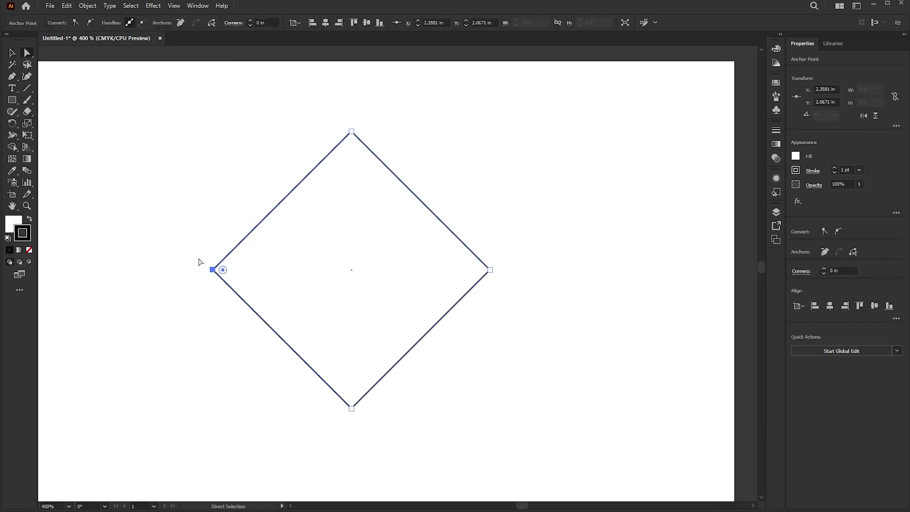
{"action": "key", "text": "Right"}
{"action": "key", "text": "Right"}
{"action": "key", "text": "Right"}
{"action": "key", "text": "Right"}
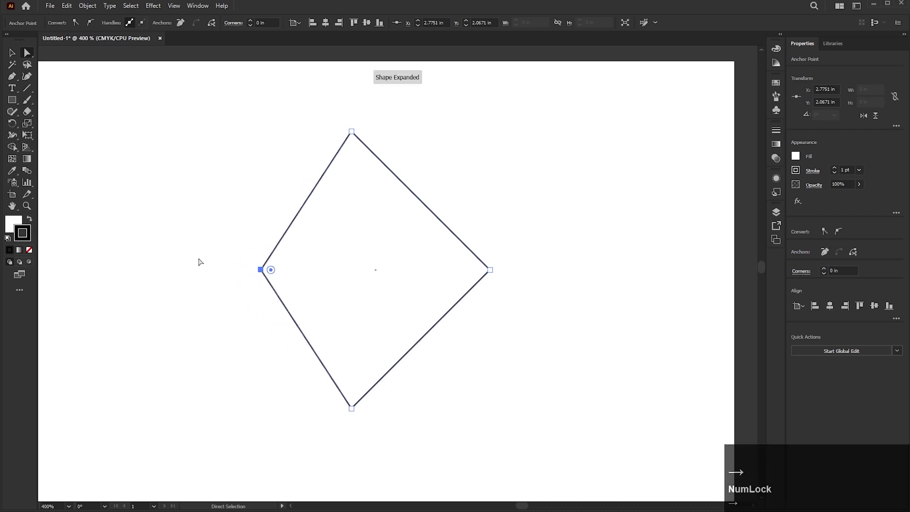
Select only the diamond's right corner anchor and nudge it inward to X 5.0042 in.
{"action": "left_click_drag", "start_coordinate": [531, 247], "coordinate": [443, 295]}
{"action": "key", "text": "Left"}
{"action": "key", "text": "Left"}
{"action": "key", "text": "Left"}
{"action": "key", "text": "Left"}
{"action": "key", "text": "Left"}
{"action": "key", "text": "Left"}
{"action": "key", "text": "Left"}
{"action": "key", "text": "Left"}
{"action": "key", "text": "Left"}
{"action": "key", "text": "Left"}
{"action": "key", "text": "Left"}
{"action": "key", "text": "Left"}
{"action": "key", "text": "Left"}
{"action": "key", "text": "Left"}
{"action": "key", "text": "Left"}
{"action": "key", "text": "Left"}
{"action": "key", "text": "Left"}
{"action": "key", "text": "Left"}
{"action": "key", "text": "Left"}
{"action": "key", "text": "Left"}
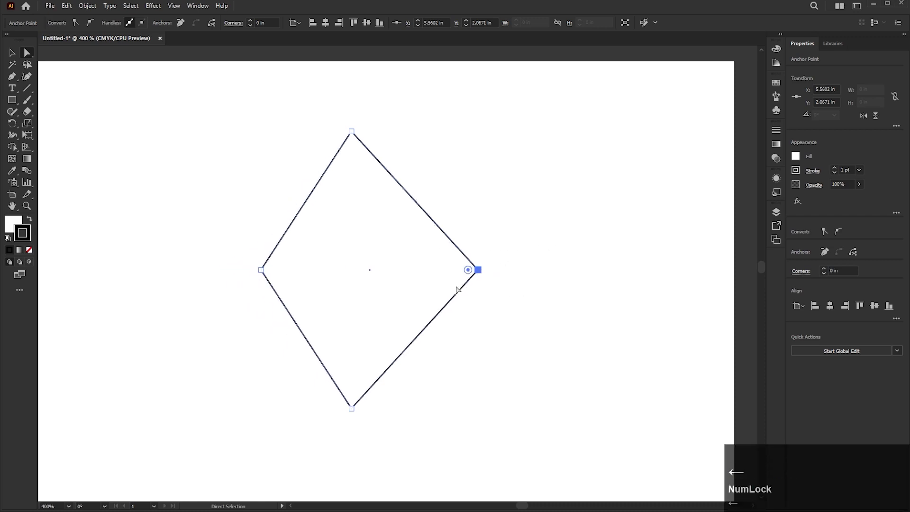
{"action": "key", "text": "Left"}
{"action": "key", "text": "Left"}
{"action": "key", "text": "Left"}
{"action": "key", "text": "Left"}
{"action": "key", "text": "Left"}
{"action": "key", "text": "Left"}
{"action": "key", "text": "Left"}
{"action": "key", "text": "Left"}
{"action": "key", "text": "Left"}
{"action": "key", "text": "Left"}
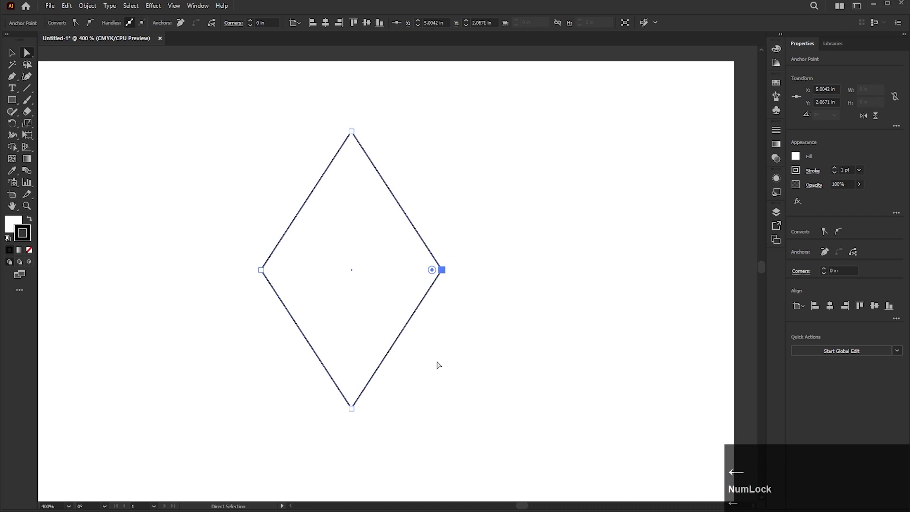
Reshape the diamond's bottom corner into an inward curve, and lower its top anchor to about Y 0.65 in.
{"action": "left_click_drag", "start_coordinate": [438, 365], "coordinate": [266, 447]}
{"action": "left_click_drag", "start_coordinate": [352, 406], "coordinate": [349, 388]}
{"action": "left_click_drag", "start_coordinate": [329, 120], "coordinate": [348, 145]}
{"action": "left_click", "coordinate": [12, 52]}
{"action": "scroll", "coordinate": [363, 264], "scroll_direction": "up", "scroll_amount": 2}
{"action": "scroll", "coordinate": [358, 217], "scroll_direction": "down", "scroll_amount": 3}
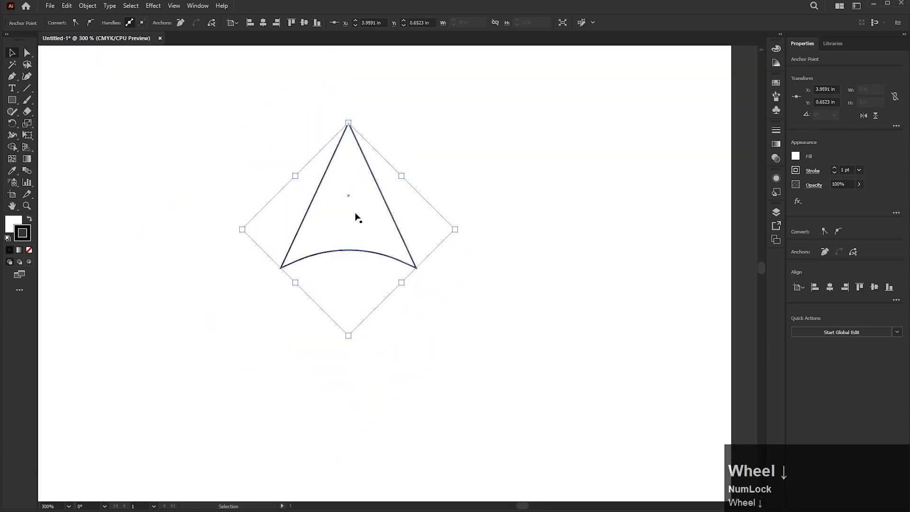
Fill the pointed shape with the red colour DB5E5E and deselect it.
{"action": "double_click", "coordinate": [18, 224]}
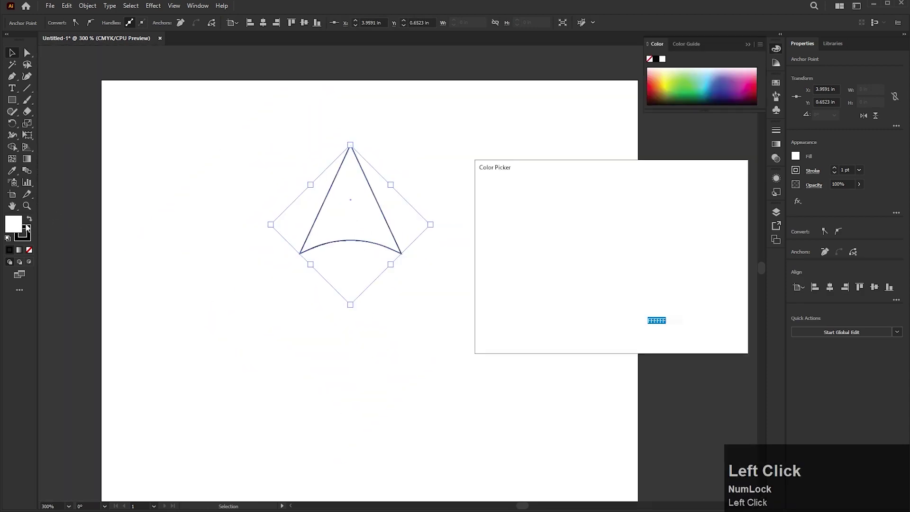
{"action": "left_click", "coordinate": [553, 216]}
{"action": "left_click", "coordinate": [732, 203]}
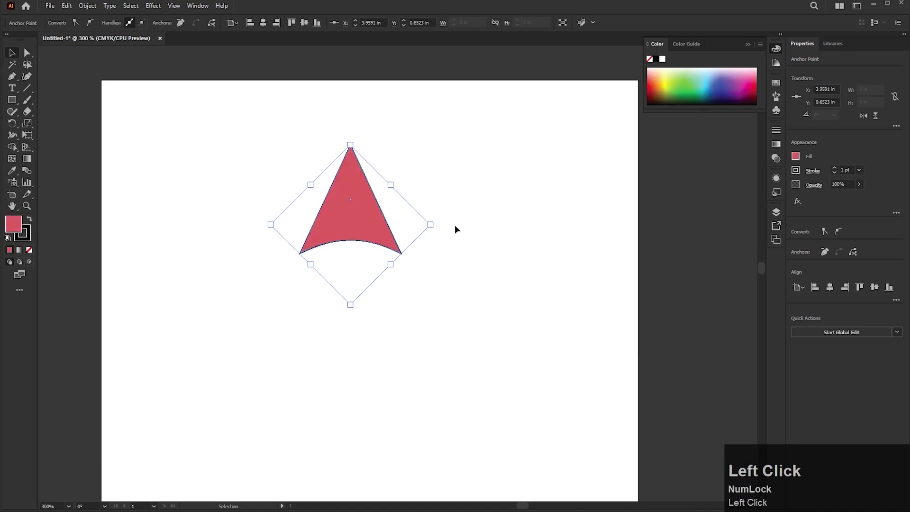
{"action": "left_click", "coordinate": [231, 211]}
{"action": "scroll", "coordinate": [283, 194], "scroll_direction": "up", "scroll_amount": 2}
{"action": "left_click_drag", "start_coordinate": [283, 194], "coordinate": [236, 178]}
{"action": "scroll", "coordinate": [236, 178], "scroll_direction": "down", "scroll_amount": 1}
{"action": "left_click_drag", "start_coordinate": [12, 101], "coordinate": [55, 126]}
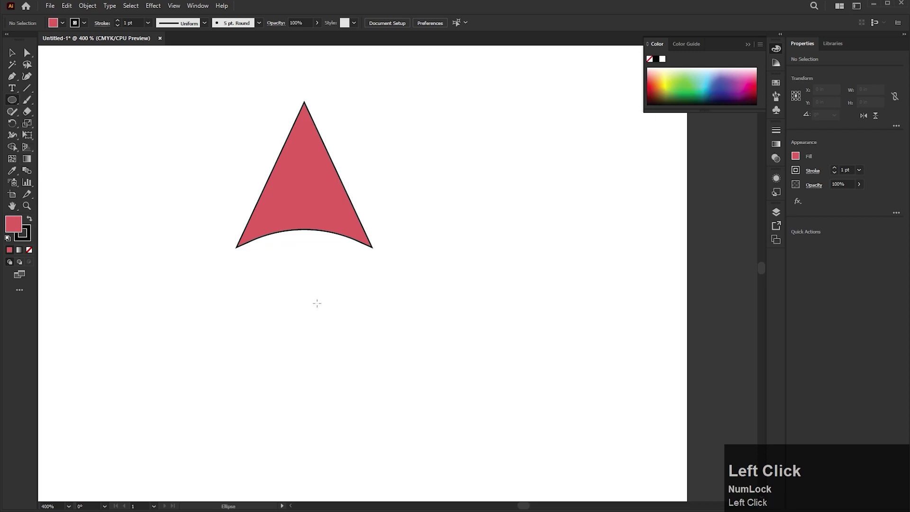
{"action": "left_click_drag", "start_coordinate": [289, 265], "coordinate": [418, 438]}
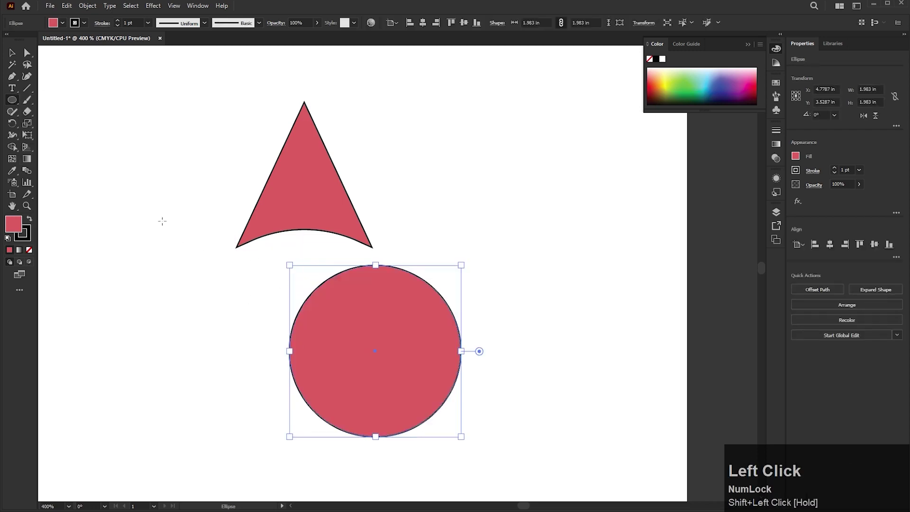
{"action": "key", "text": "ctrl+z"}
Draw a square about 1.77 in wide below the red shape, and round all its corners fully into a circle.
{"action": "left_click_drag", "start_coordinate": [12, 101], "coordinate": [41, 104]}
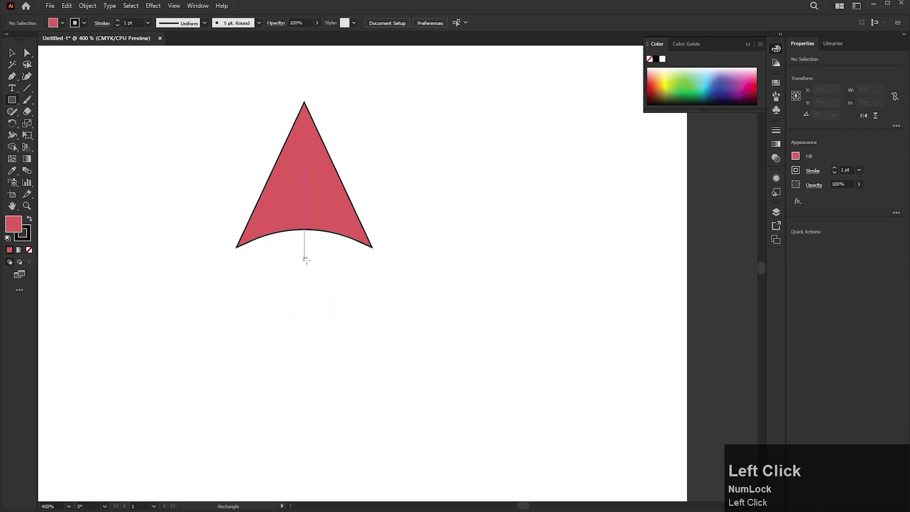
{"action": "left_click_drag", "start_coordinate": [293, 277], "coordinate": [386, 414]}
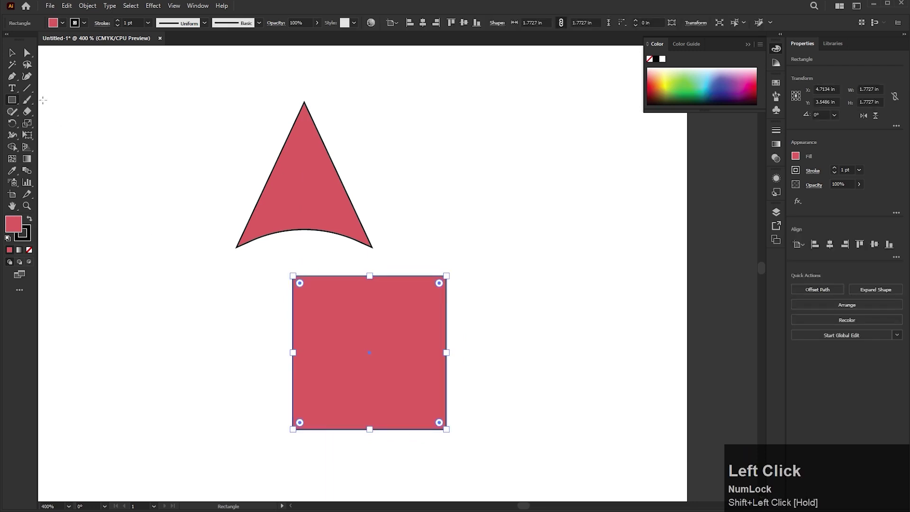
{"action": "left_click", "coordinate": [29, 54]}
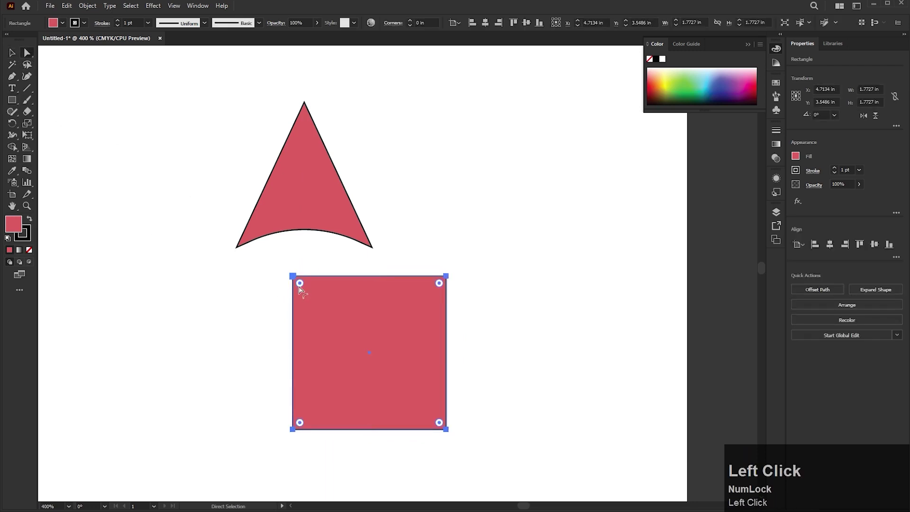
{"action": "left_click_drag", "start_coordinate": [308, 287], "coordinate": [429, 458]}
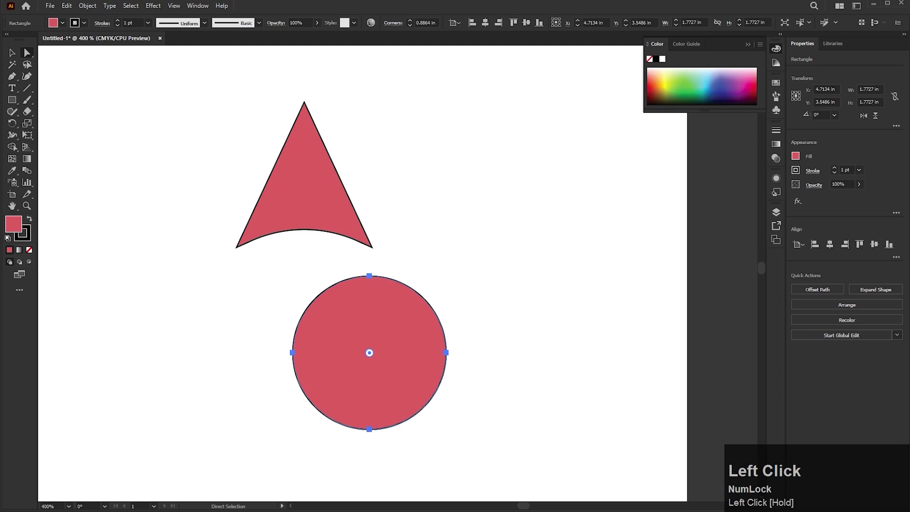
Fill the circle with bright yellow, and move it centred directly beneath the red shape's curved bottom edge.
{"action": "left_click", "coordinate": [12, 54]}
{"action": "double_click", "coordinate": [18, 225]}
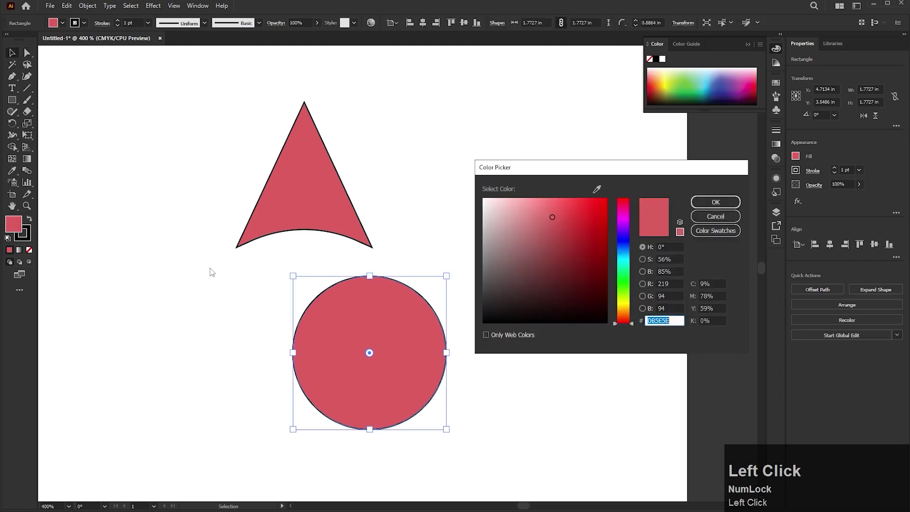
{"action": "left_click", "coordinate": [525, 212]}
{"action": "left_click_drag", "start_coordinate": [627, 279], "coordinate": [626, 306]}
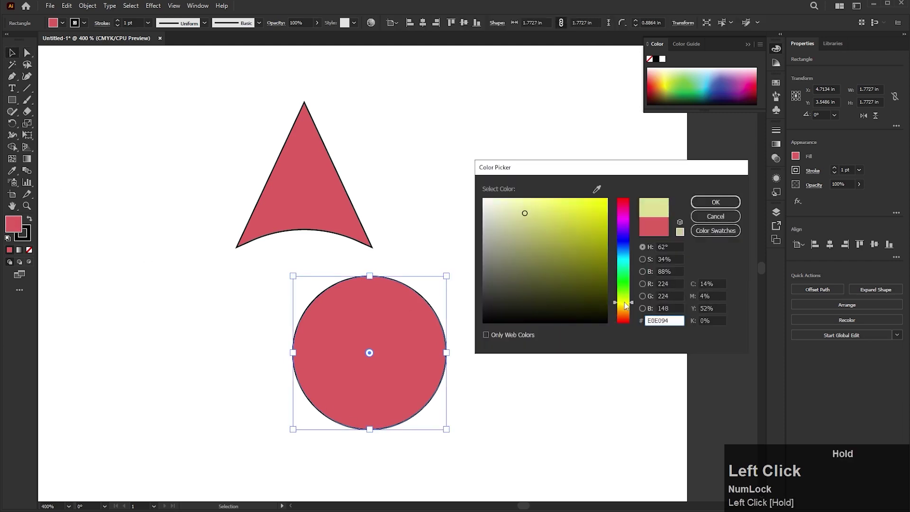
{"action": "left_click", "coordinate": [716, 202]}
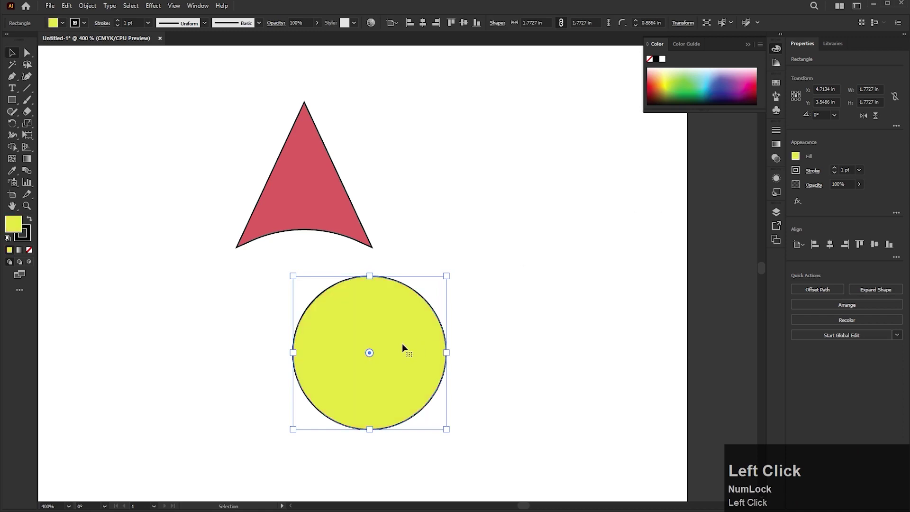
{"action": "left_click_drag", "start_coordinate": [401, 350], "coordinate": [334, 298]}
{"action": "left_click", "coordinate": [130, 234]}
Draw a small yellow square about 0.36 in wide to the right of the circle.
{"action": "left_click", "coordinate": [12, 100]}
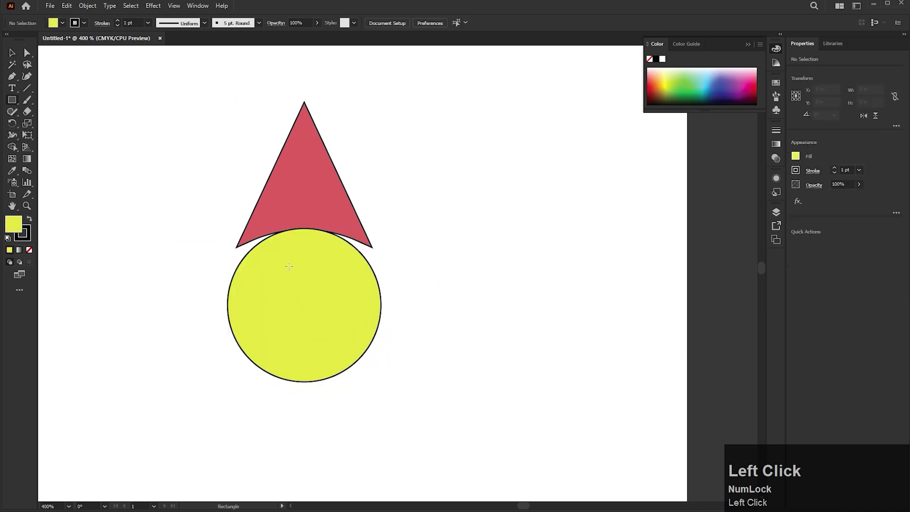
{"action": "left_click_drag", "start_coordinate": [422, 280], "coordinate": [451, 308]}
{"action": "scroll", "coordinate": [415, 291], "scroll_direction": "up", "scroll_amount": 2}
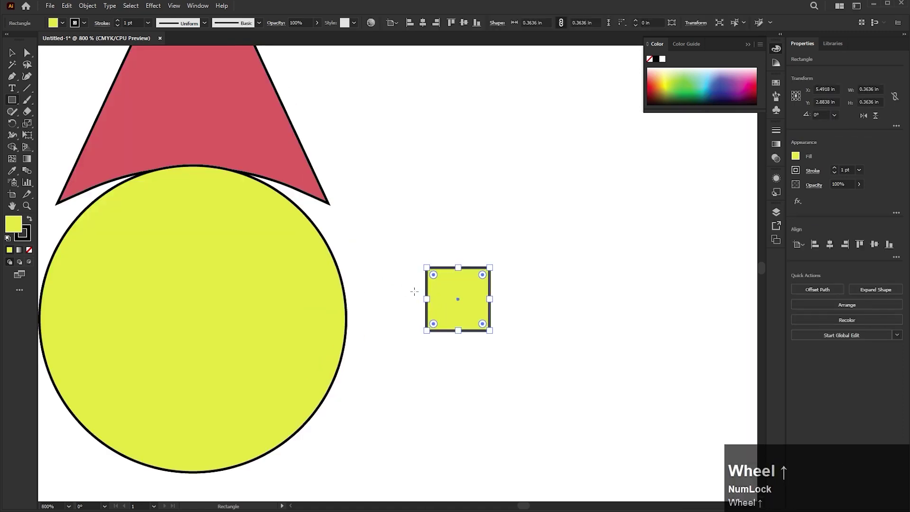
Stretch the small yellow square to about 0.56 in tall and round all its corners fully into a pill shape.
{"action": "left_click_drag", "start_coordinate": [457, 268], "coordinate": [453, 357]}
{"action": "left_click", "coordinate": [27, 52]}
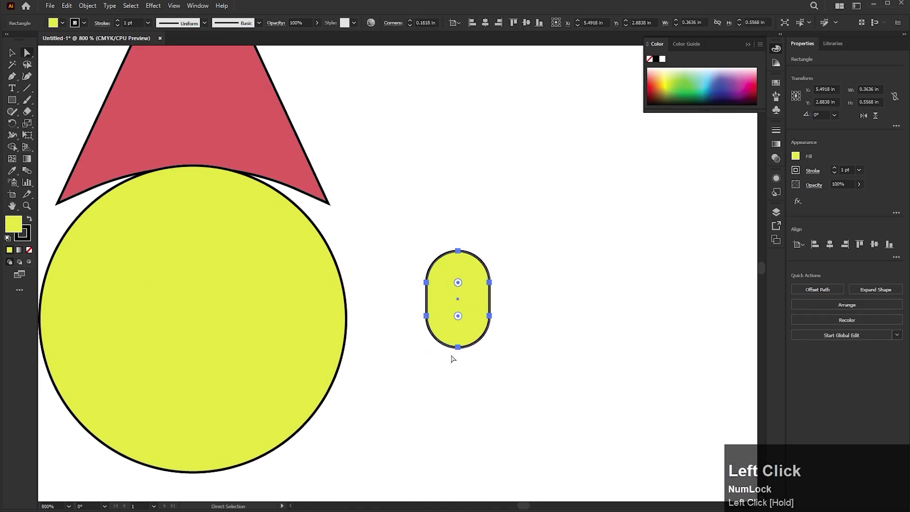
{"action": "left_click", "coordinate": [12, 55]}
Move the pill against the circle's right side as an ear, and place a level copy against its left side.
{"action": "scroll", "coordinate": [512, 238], "scroll_direction": "left", "scroll_amount": 3}
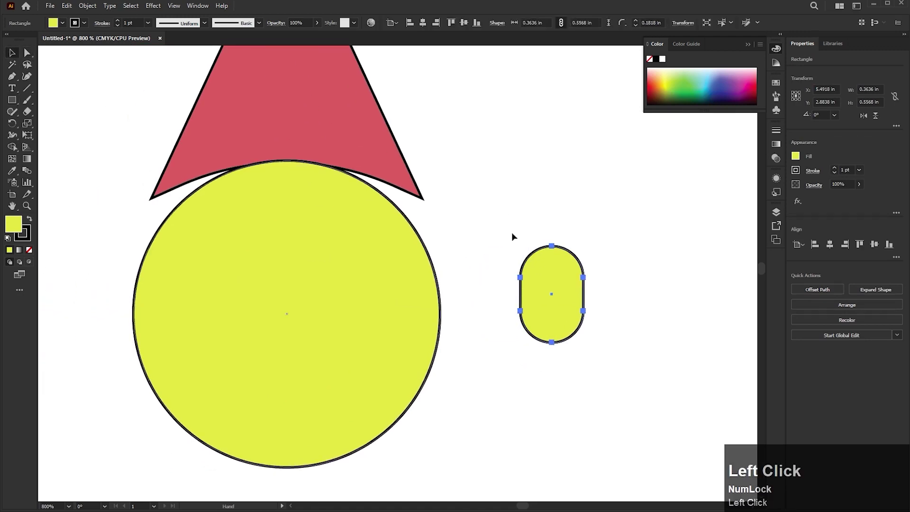
{"action": "left_click_drag", "start_coordinate": [552, 299], "coordinate": [114, 299]}
{"action": "key", "text": "space"}
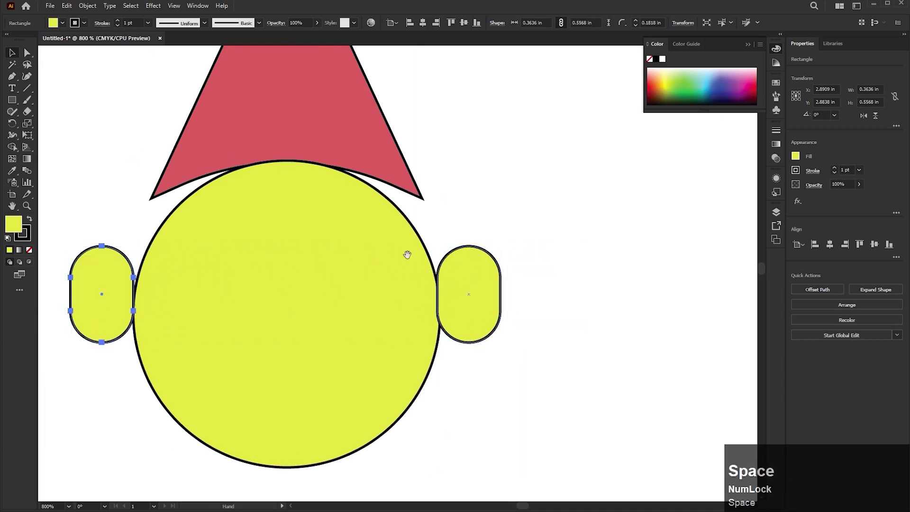
Duplicate the right ear into the empty area beside the head, and reposition and duplicate the extra pills there.
{"action": "left_click_drag", "start_coordinate": [406, 254], "coordinate": [494, 253]}
{"action": "left_click_drag", "start_coordinate": [555, 280], "coordinate": [660, 340]}
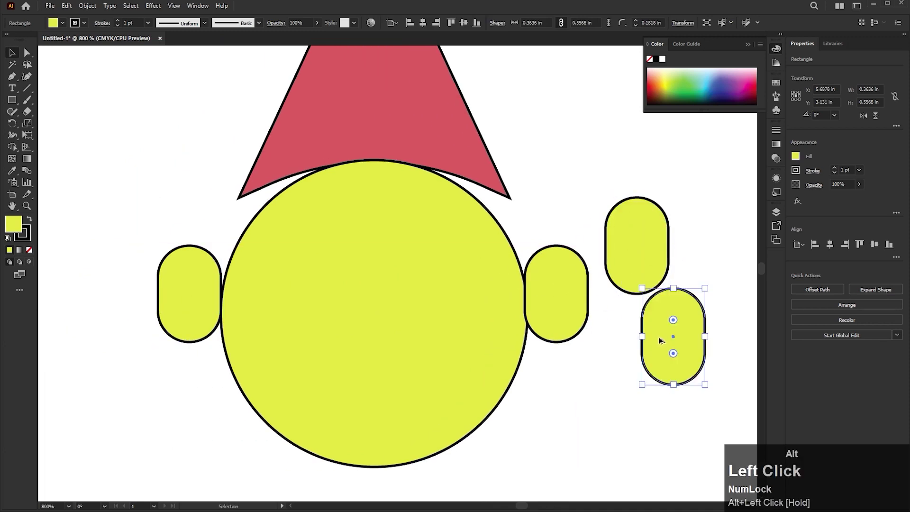
{"action": "key", "text": "space"}
{"action": "left_click_drag", "start_coordinate": [603, 342], "coordinate": [225, 314]}
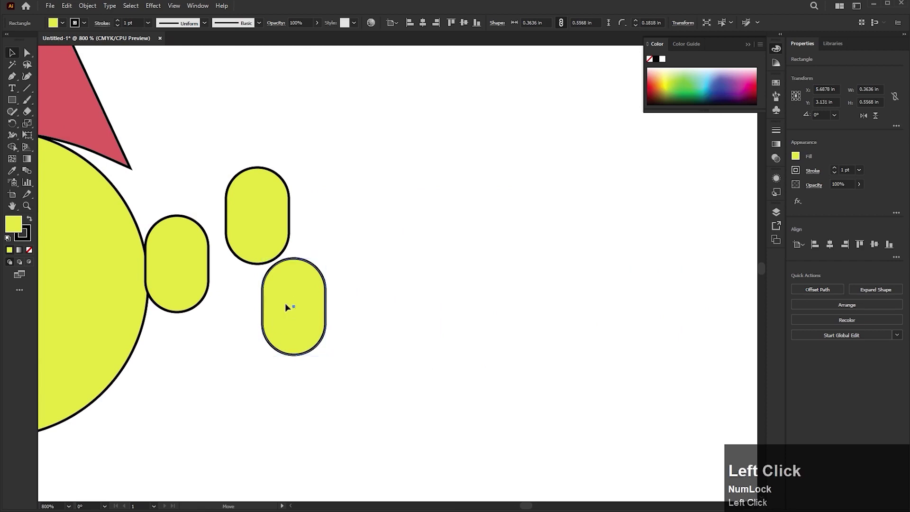
{"action": "left_click_drag", "start_coordinate": [286, 306], "coordinate": [343, 238]}
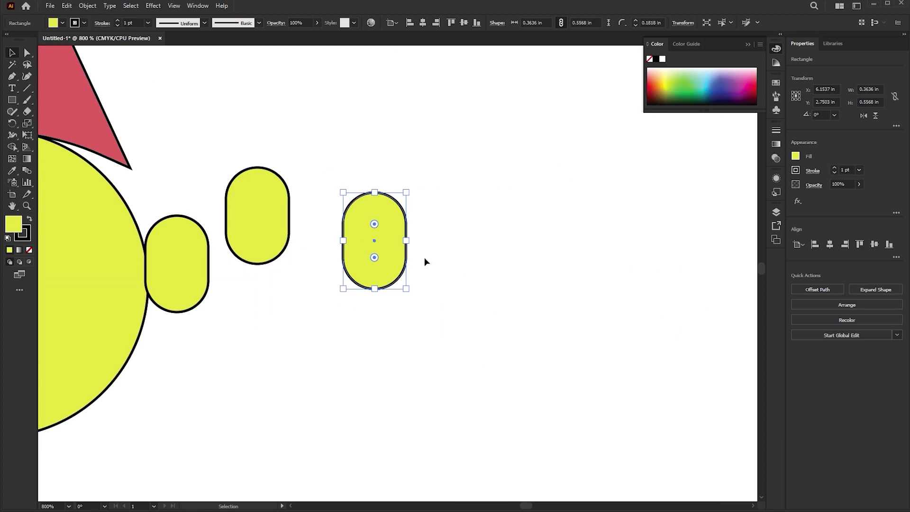
{"action": "left_click", "coordinate": [362, 239], "text": "shift"}
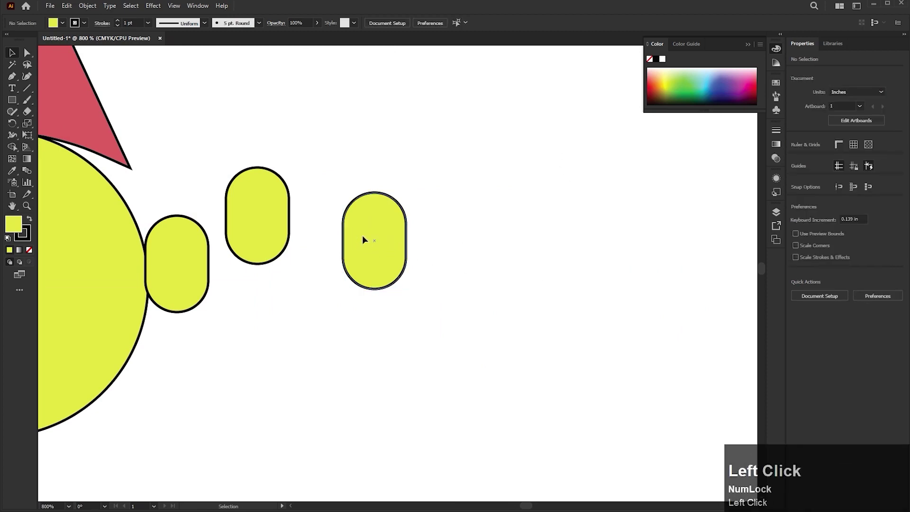
{"action": "left_click_drag", "start_coordinate": [362, 235], "coordinate": [416, 284]}
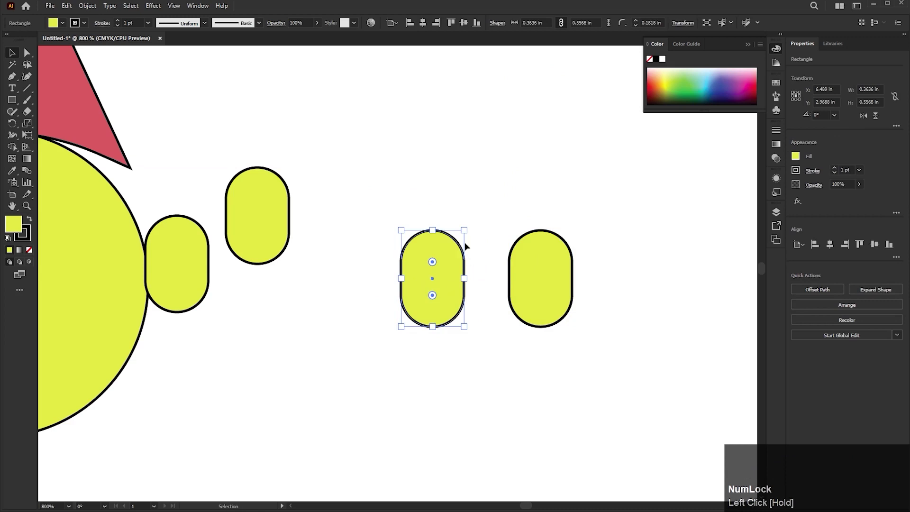
Select all the extra pills to the right of the right ear and delete them.
{"action": "scroll", "coordinate": [386, 264], "scroll_direction": "down", "scroll_amount": 4}
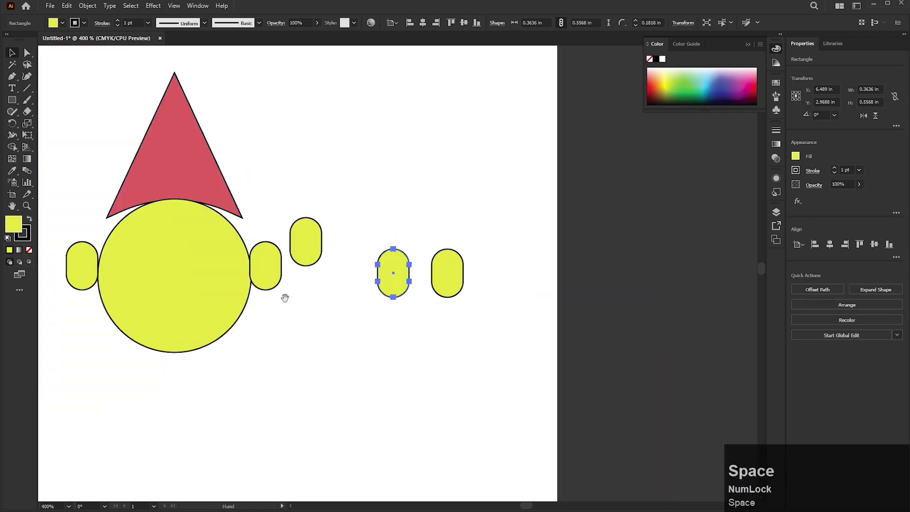
{"action": "left_click_drag", "start_coordinate": [284, 297], "coordinate": [400, 325]}
{"action": "mouse_move", "coordinate": [406, 219]}
{"action": "left_mouse_down"}
{"action": "mouse_move", "coordinate": [546, 338]}
{"action": "mouse_move", "coordinate": [592, 360]}
{"action": "left_mouse_up"}
{"action": "key", "text": "Delete"}
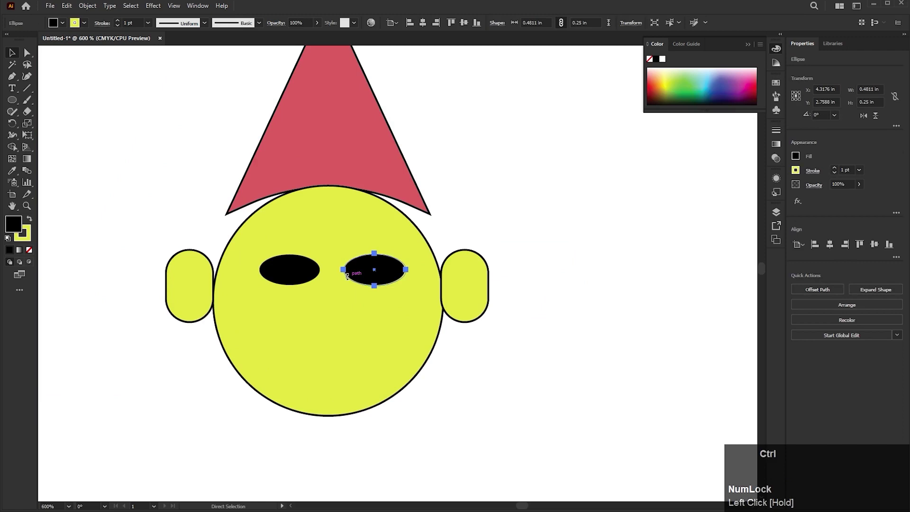
Paste a copy of the right black eye in front, scale it from the centre to about 0.20 in wide, and fill it yellow.
{"action": "left_click", "coordinate": [347, 276], "text": "ctrl"}
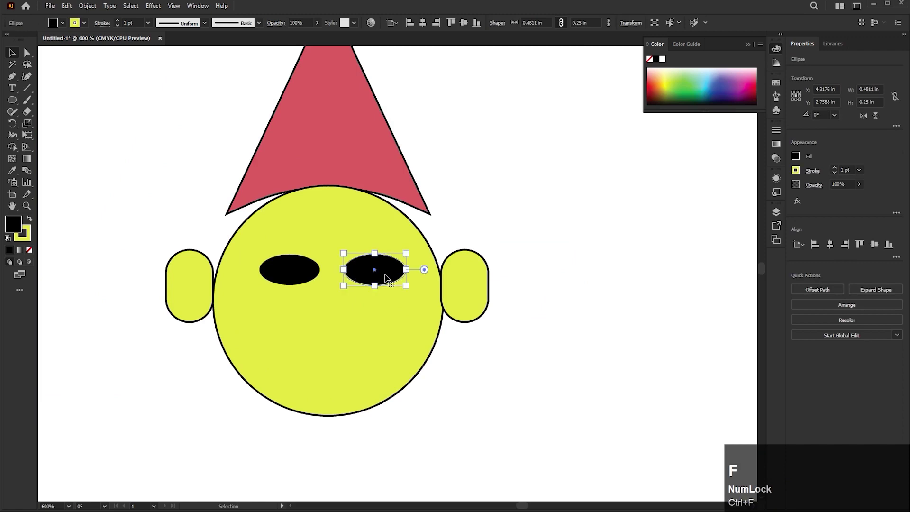
{"action": "left_click_drag", "start_coordinate": [405, 254], "coordinate": [387, 264]}
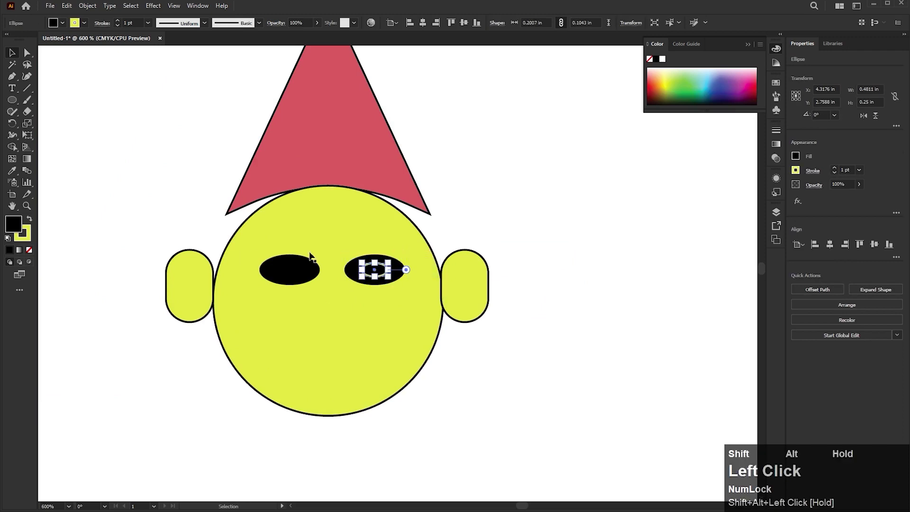
{"action": "left_click", "coordinate": [27, 221]}
Copy the small yellow ellipse into the middle of the left black eye and deselect it.
{"action": "scroll", "coordinate": [284, 273], "scroll_direction": "up", "scroll_amount": 2}
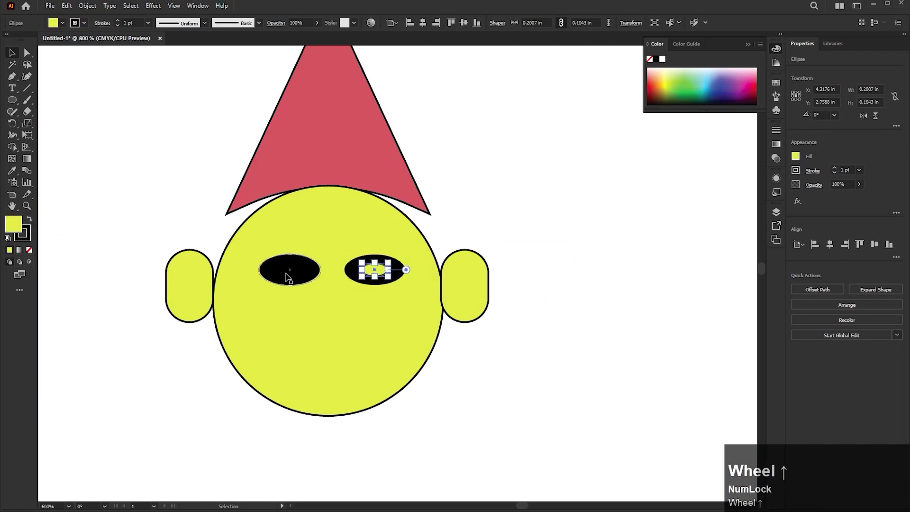
{"action": "left_click_drag", "start_coordinate": [476, 268], "coordinate": [302, 268]}
{"action": "left_click", "coordinate": [107, 177]}
Place a copy of the left eye's black ellipse centrally in the lower part of the face as a mouth.
{"action": "scroll", "coordinate": [309, 297], "scroll_direction": "down", "scroll_amount": 1}
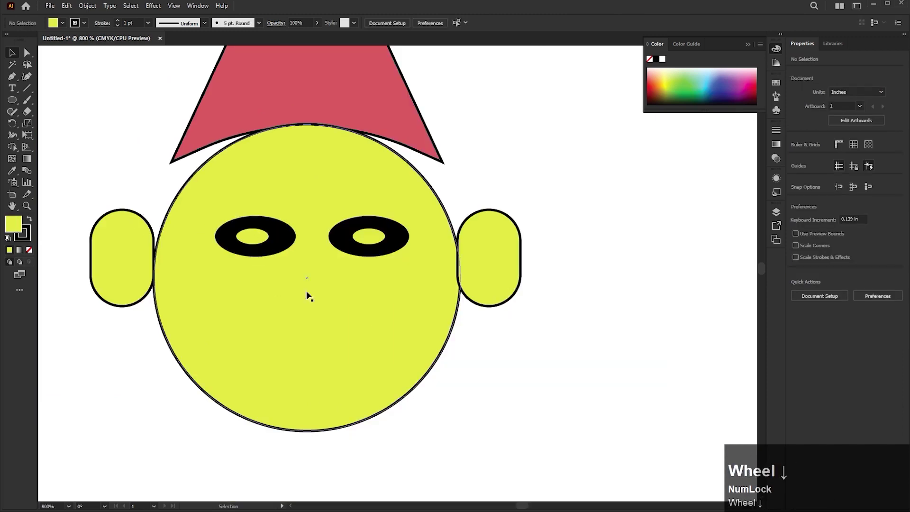
{"action": "scroll", "coordinate": [308, 296], "scroll_direction": "down", "scroll_amount": 1}
{"action": "left_click_drag", "start_coordinate": [282, 203], "coordinate": [334, 304]}
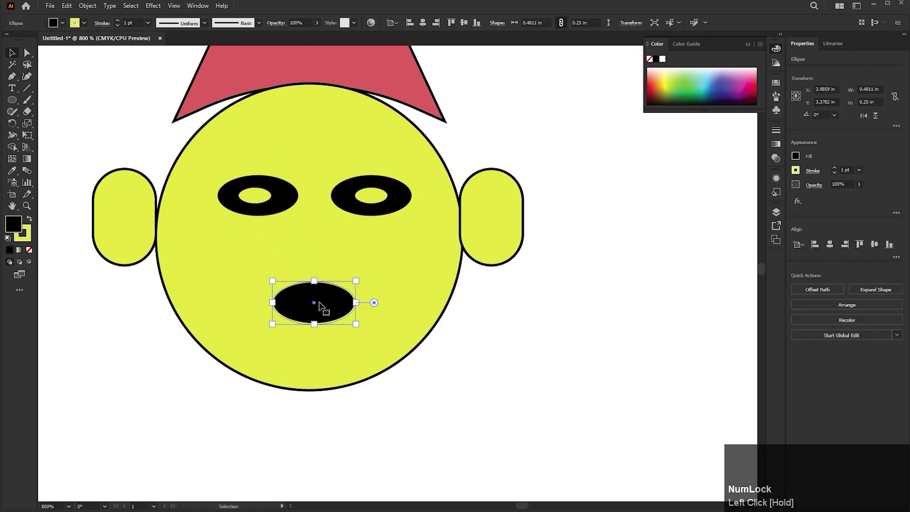
Move the mouth ellipse's upper anchor point down about 0.18 in to form a curved smile, and deselect it.
{"action": "scroll", "coordinate": [315, 305], "scroll_direction": "up", "scroll_amount": 1}
{"action": "left_click", "coordinate": [26, 55]}
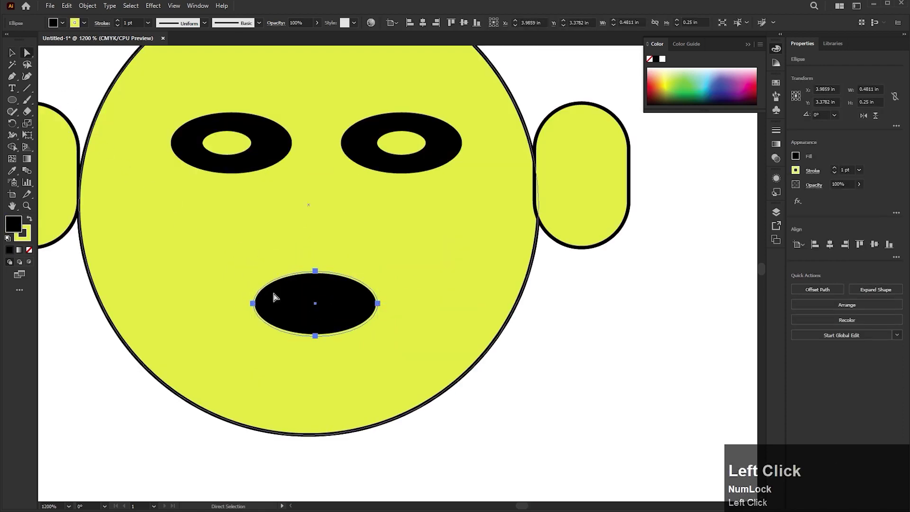
{"action": "scroll", "coordinate": [320, 291], "scroll_direction": "up", "scroll_amount": 1}
{"action": "left_click_drag", "start_coordinate": [307, 255], "coordinate": [305, 314]}
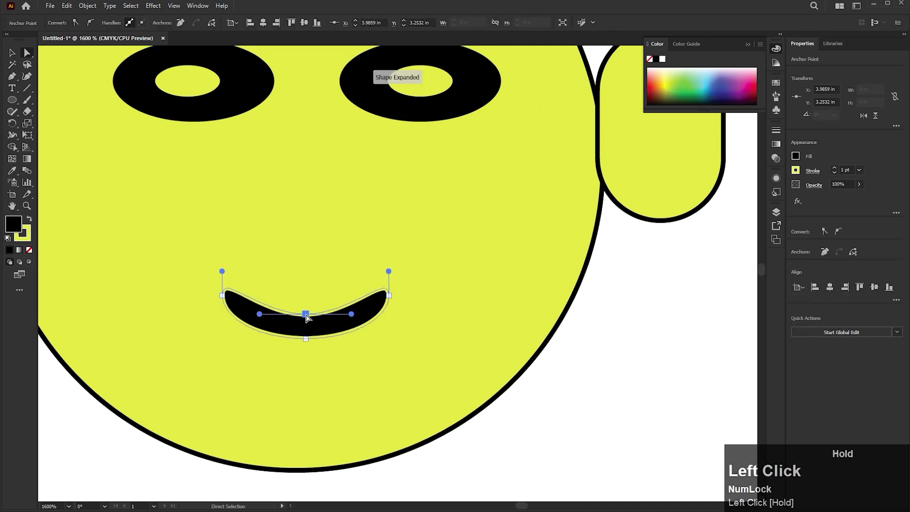
{"action": "left_click", "coordinate": [12, 52]}
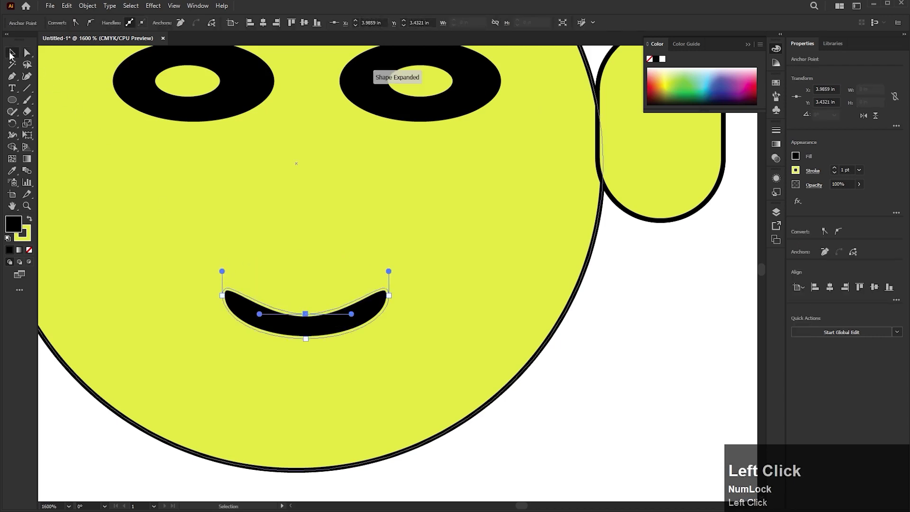
{"action": "scroll", "coordinate": [373, 238], "scroll_direction": "down", "scroll_amount": 2}
{"action": "left_click", "coordinate": [559, 342]}
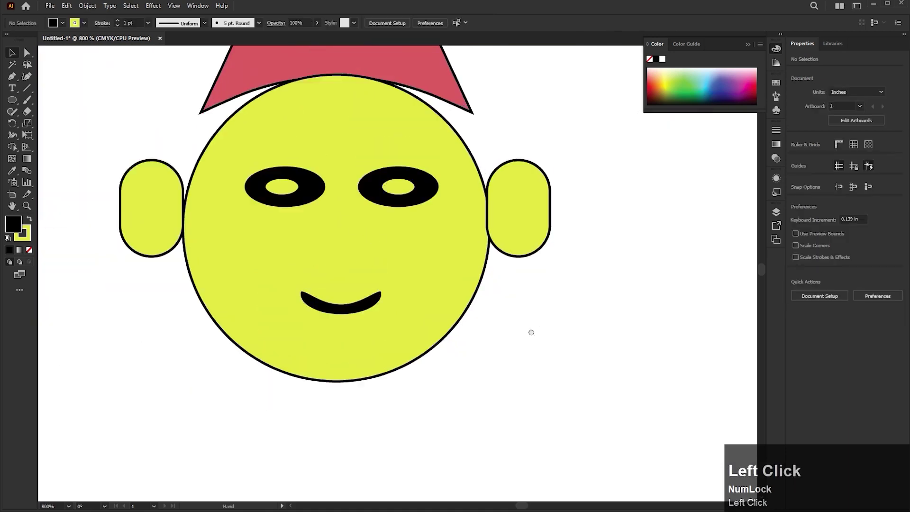
{"action": "left_click_drag", "start_coordinate": [530, 330], "coordinate": [534, 400]}
{"action": "scroll", "coordinate": [542, 408], "scroll_direction": "down", "scroll_amount": 1}
{"action": "left_click_drag", "start_coordinate": [550, 284], "coordinate": [536, 288]}
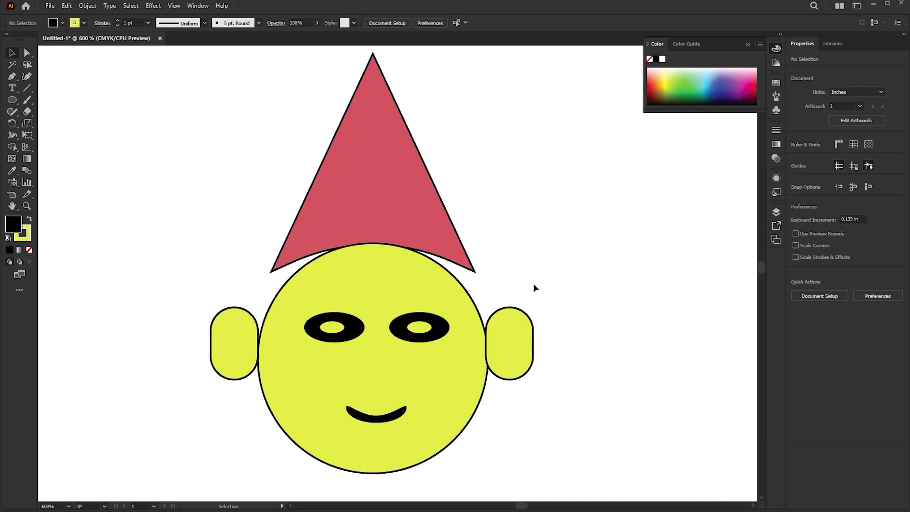
{"action": "left_click", "coordinate": [360, 199]}
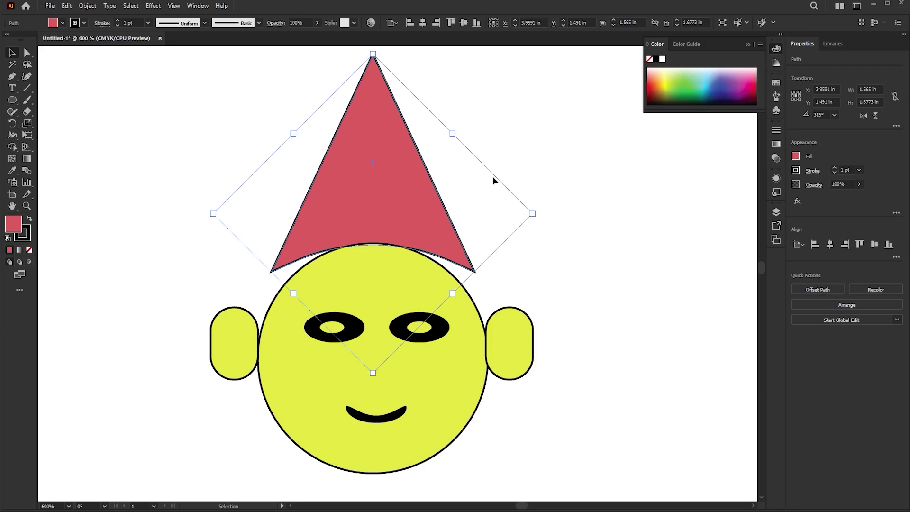
{"action": "left_click", "coordinate": [593, 181]}
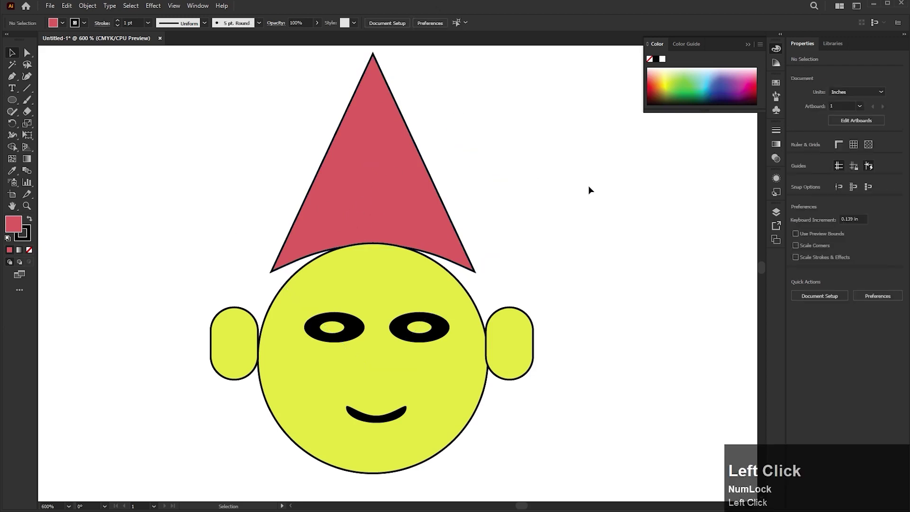